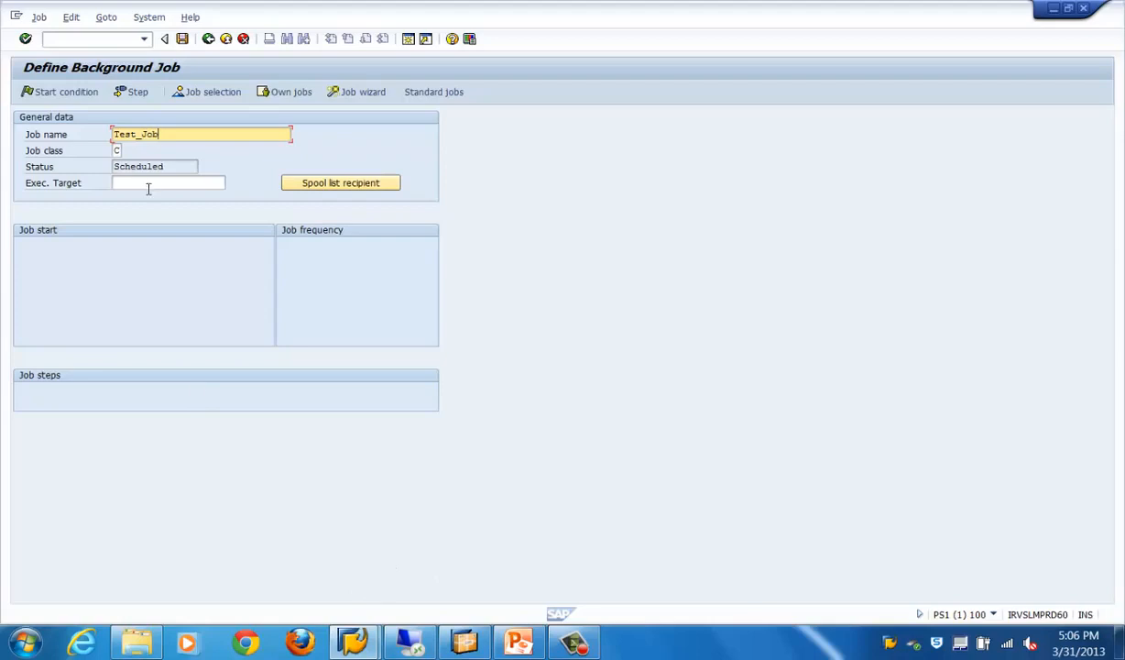
# Set the job class of Test_Job to C - Low priority from its list of possible values
pyautogui.click(118, 150)
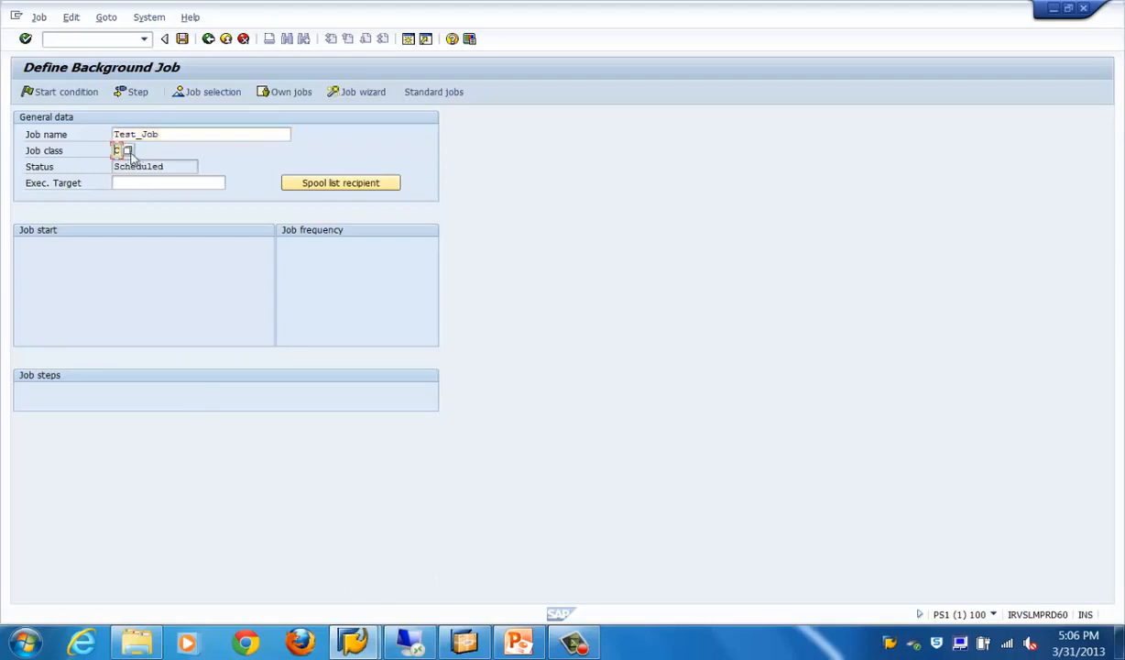
pyautogui.click(128, 151)
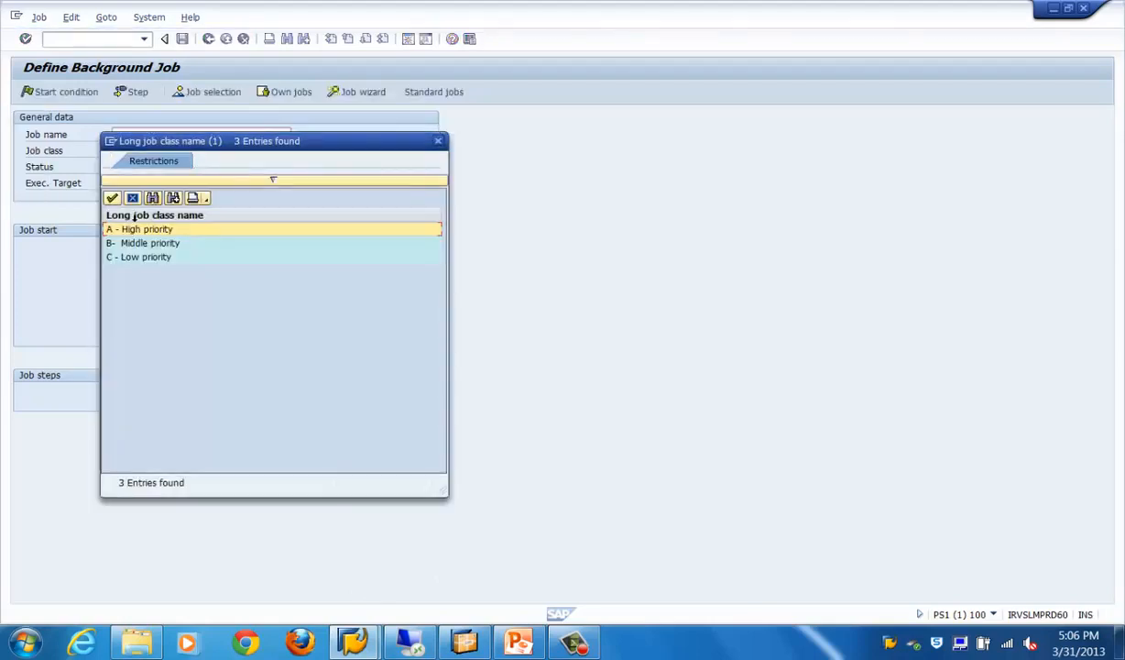
pyautogui.click(113, 258)
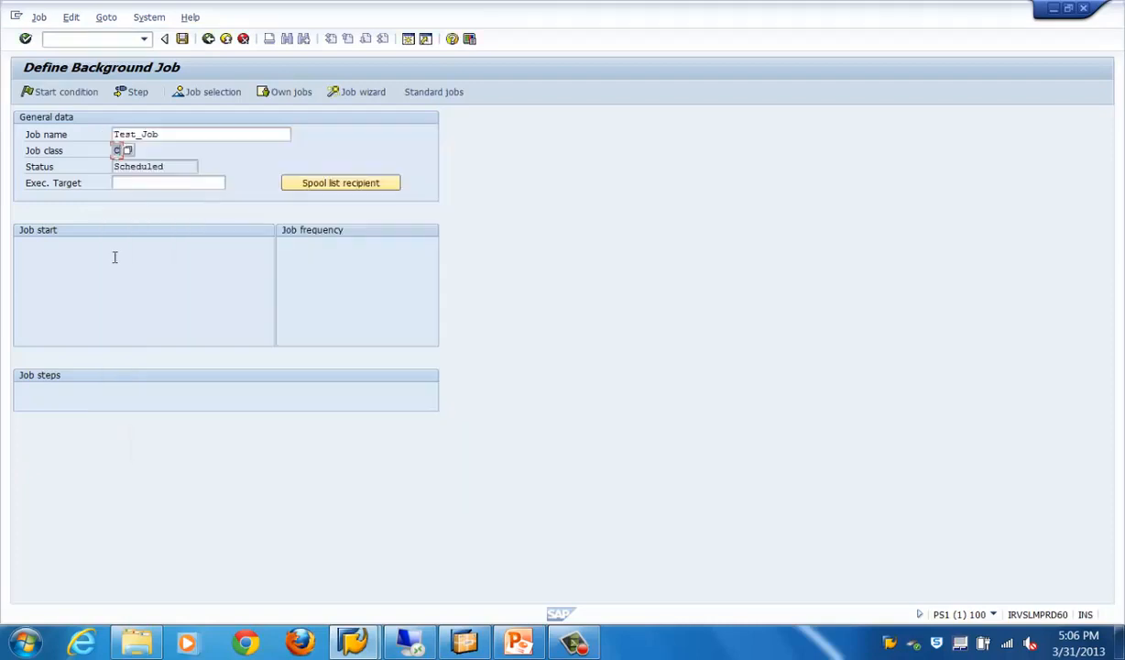
# Assign the listed application server as the job's execution target
pyautogui.click(148, 183)
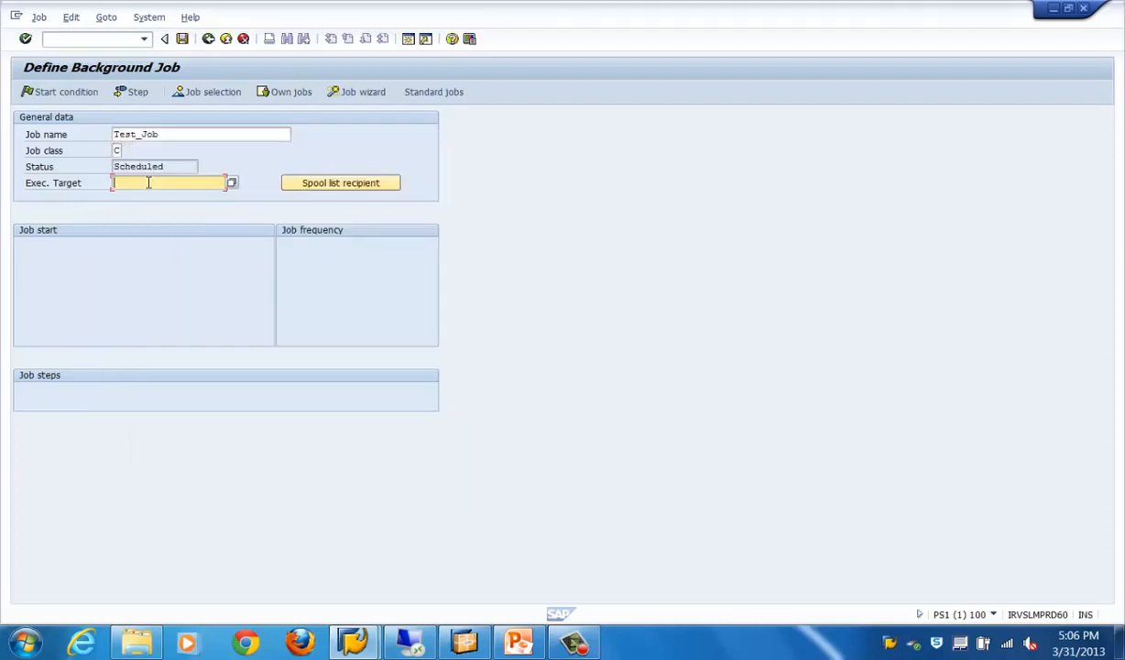
pyautogui.click(165, 167)
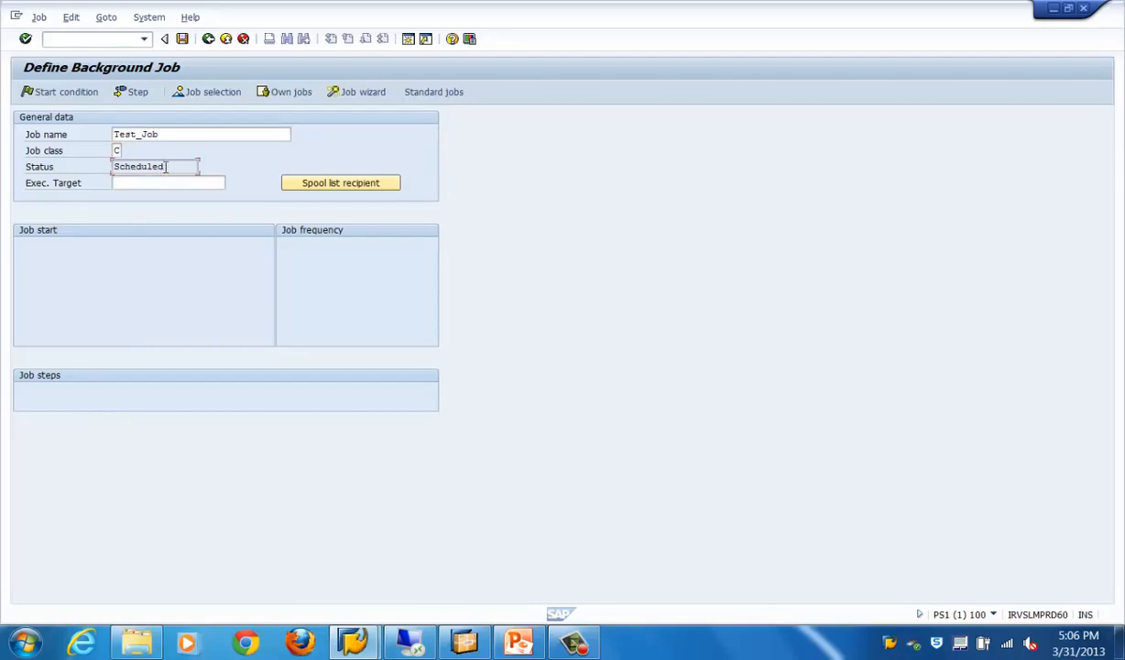
pyautogui.click(186, 180)
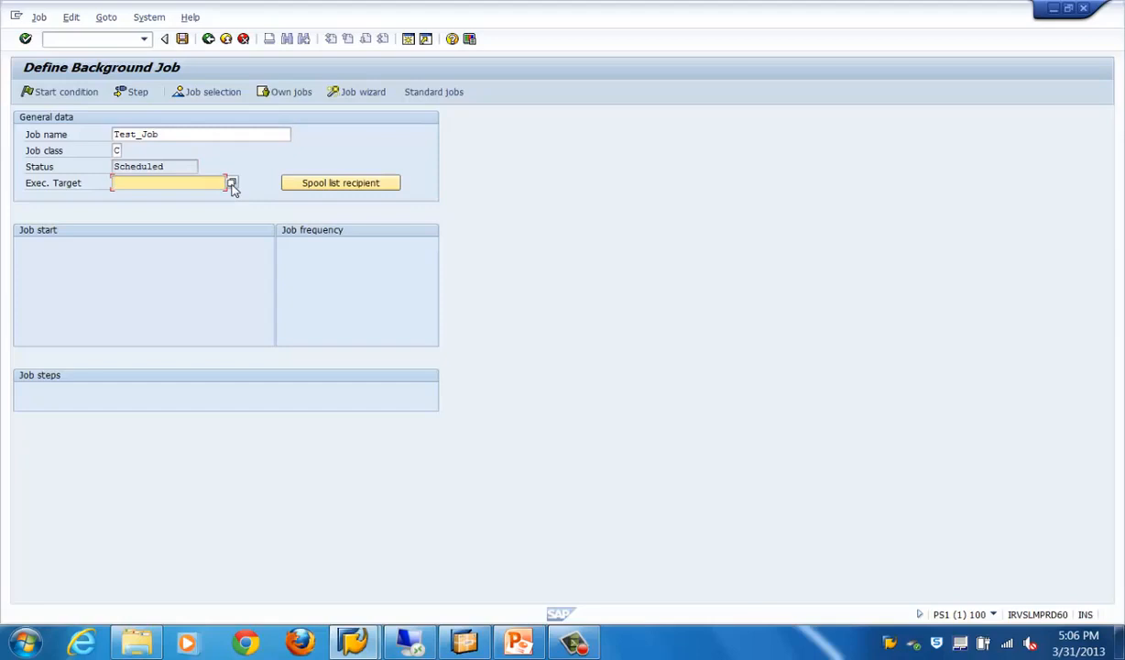
pyautogui.click(232, 184)
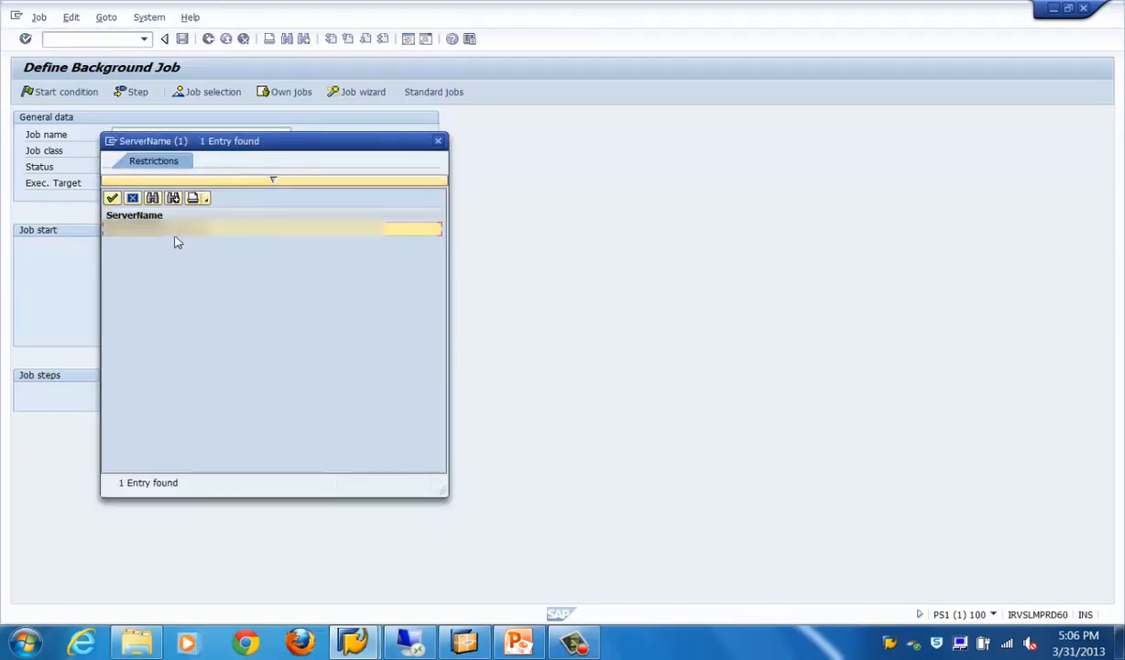
pyautogui.doubleClick(158, 232)
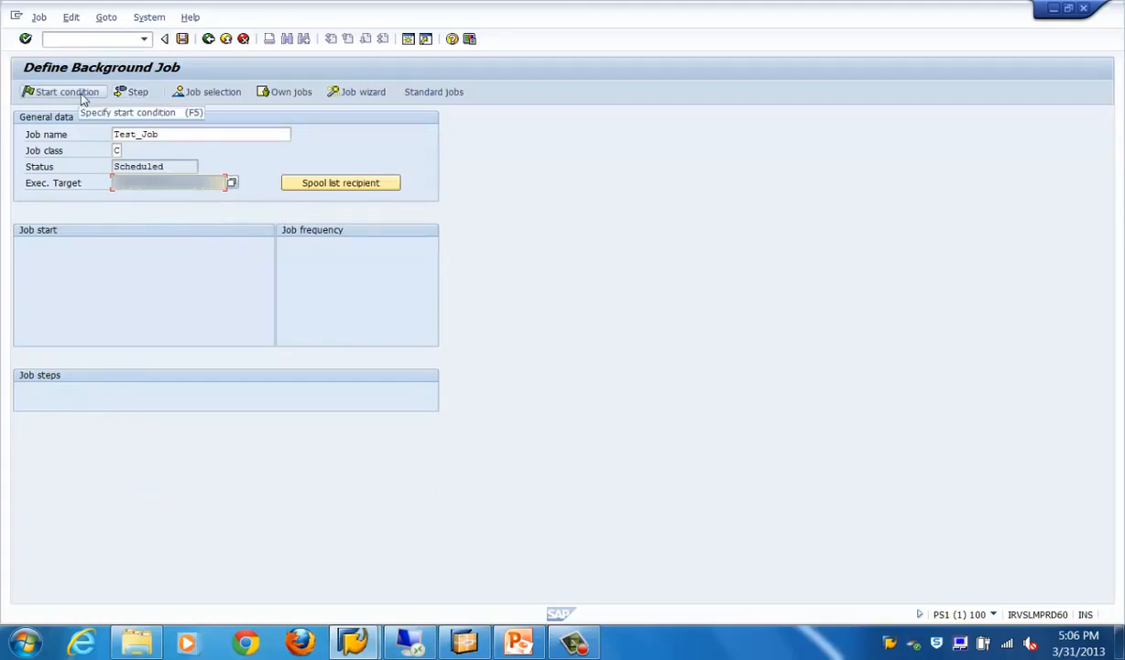
# Try to create a job step with sm50 as the ABAP program name and a blank variant
pyautogui.click(131, 93)
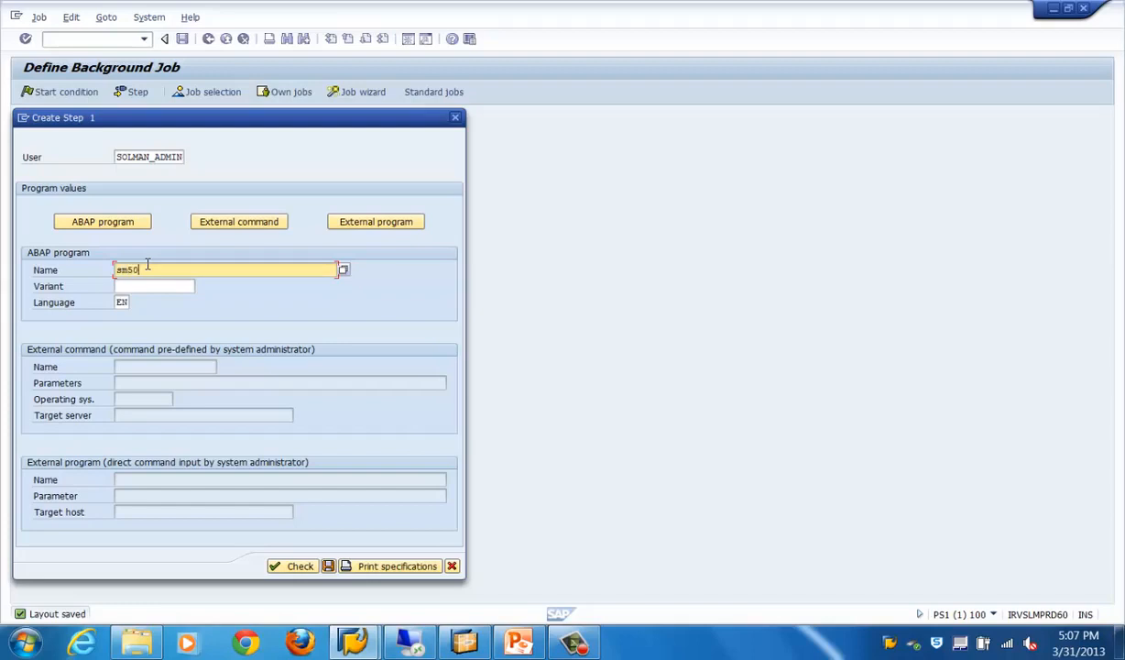
pyautogui.click(147, 289)
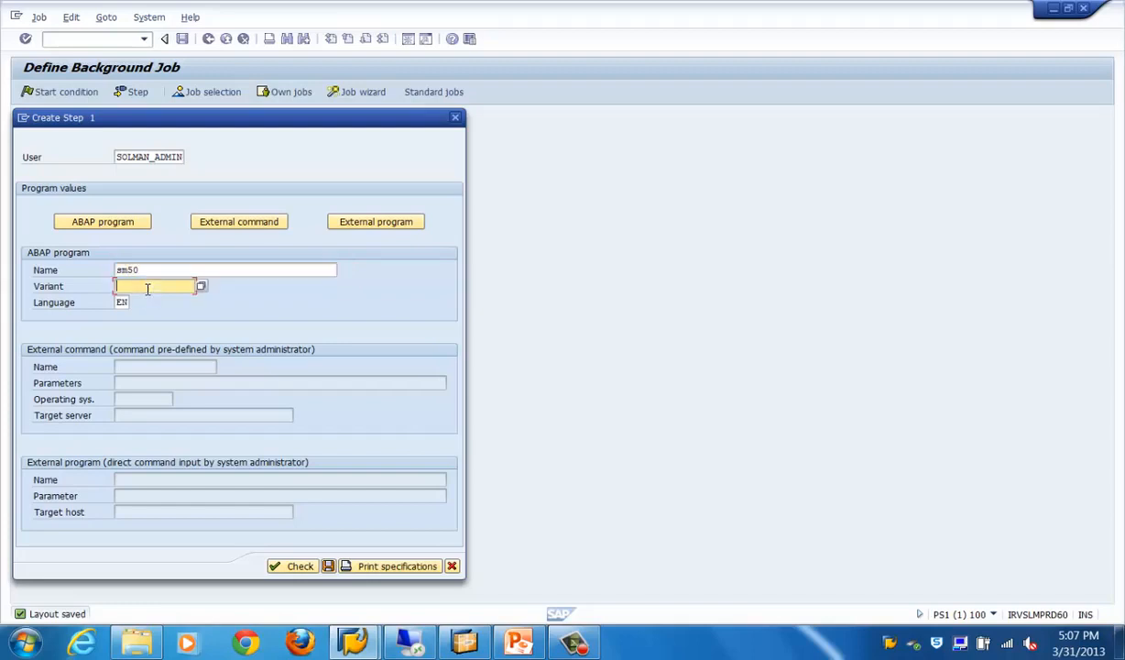
pyautogui.click(329, 567)
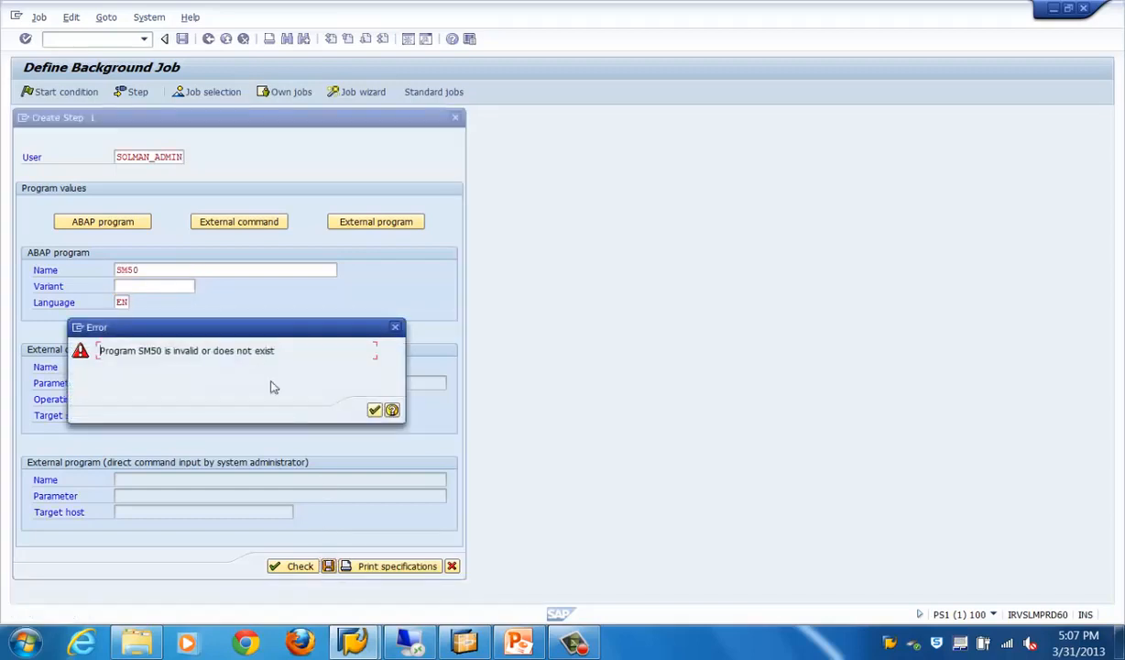
pyautogui.click(375, 409)
# Clear the step's ABAP program name and search for programs matching sm*
pyautogui.click(190, 266)
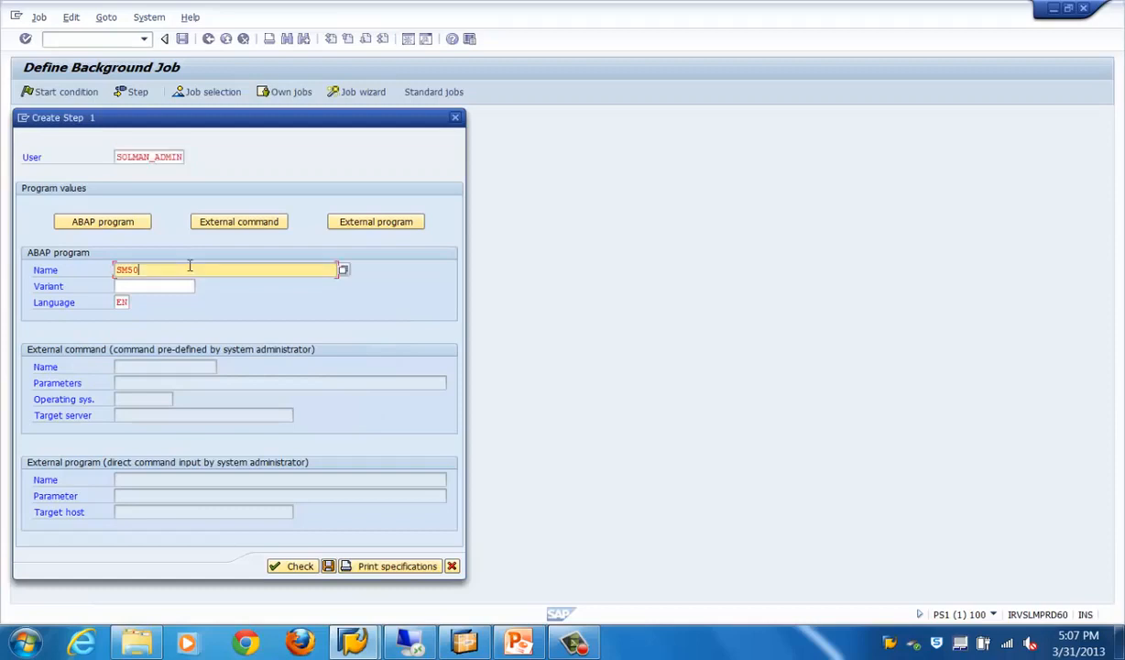
pyautogui.press('BackSpace')
pyautogui.press('BackSpace')
pyautogui.press('BackSpace')
pyautogui.press('BackSpace')
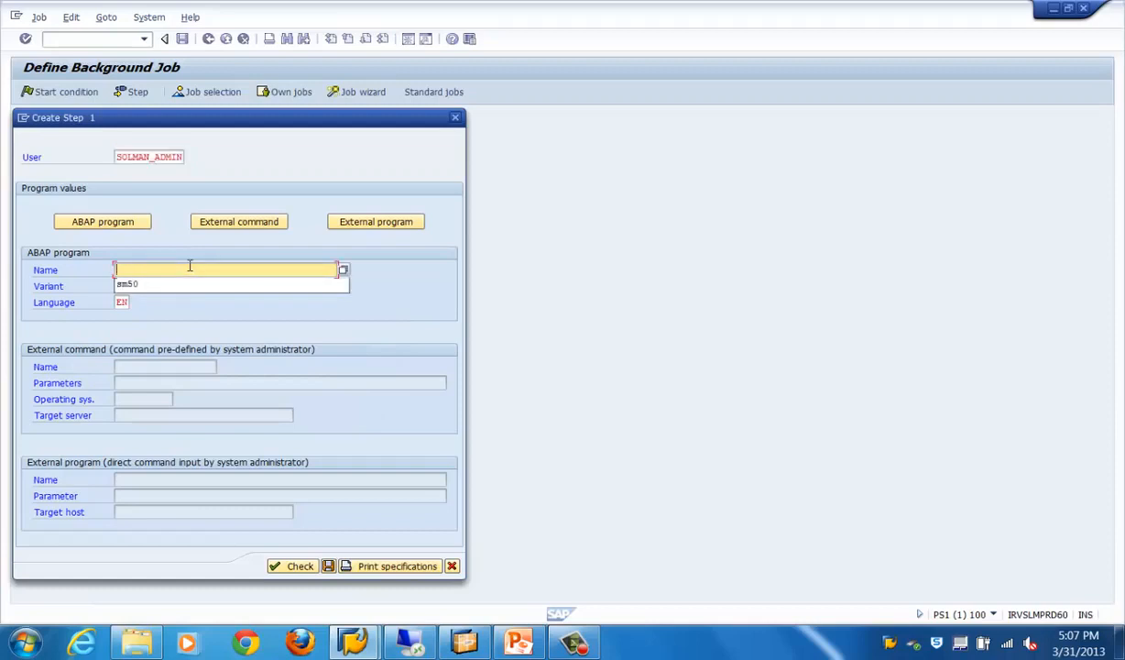
pyautogui.click(189, 309)
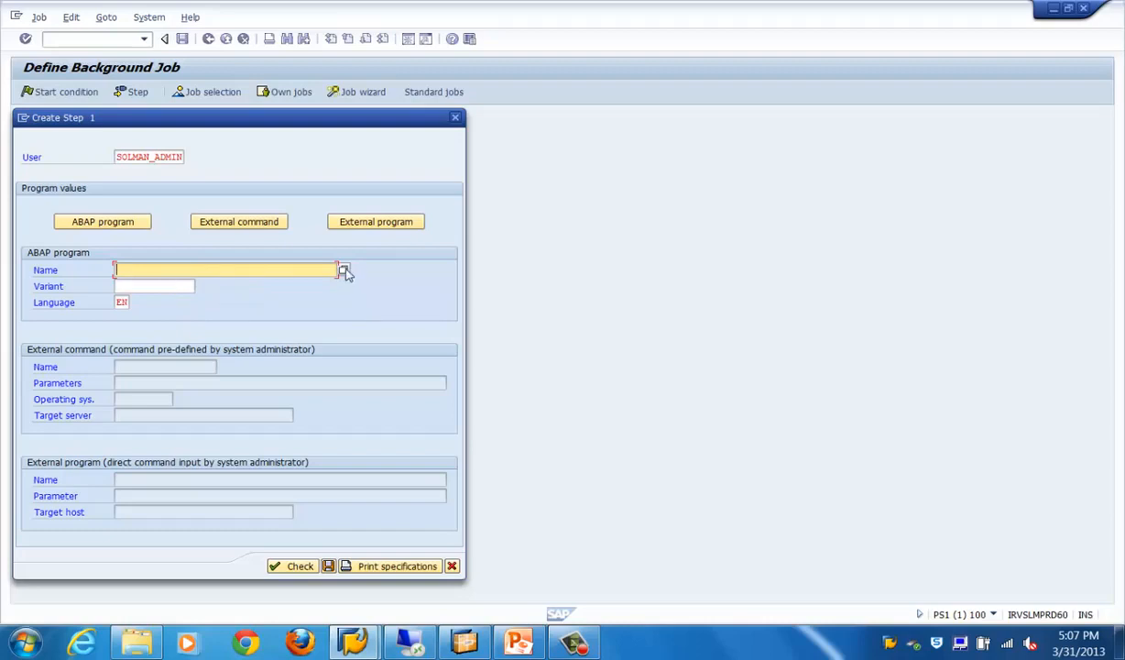
pyautogui.write('sm')
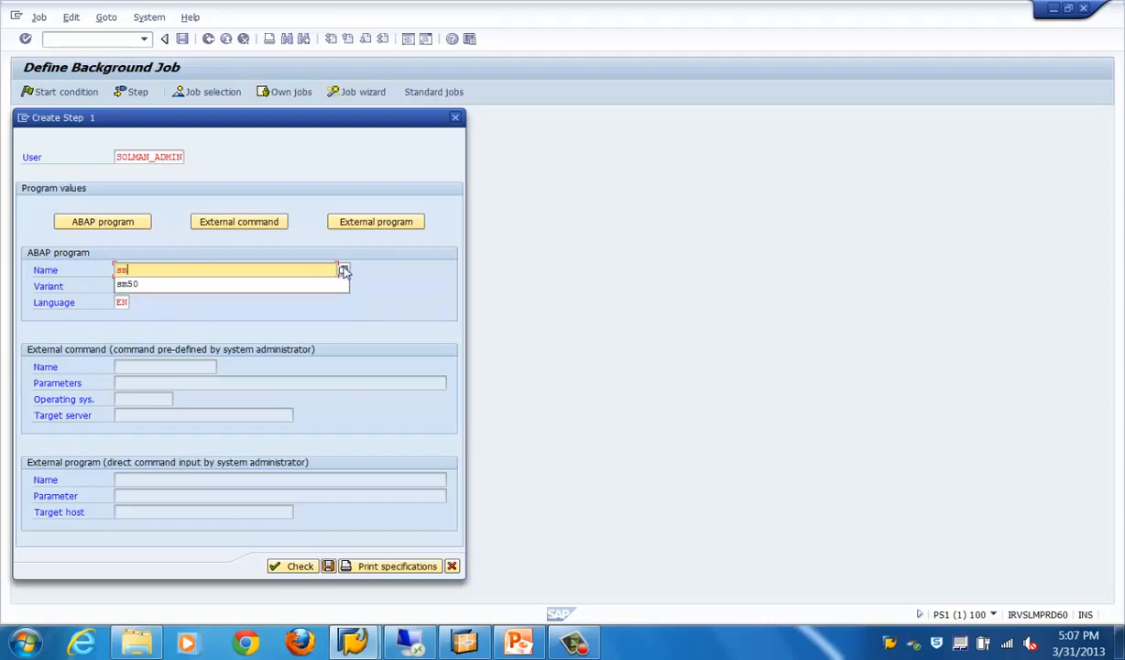
pyautogui.write('*')
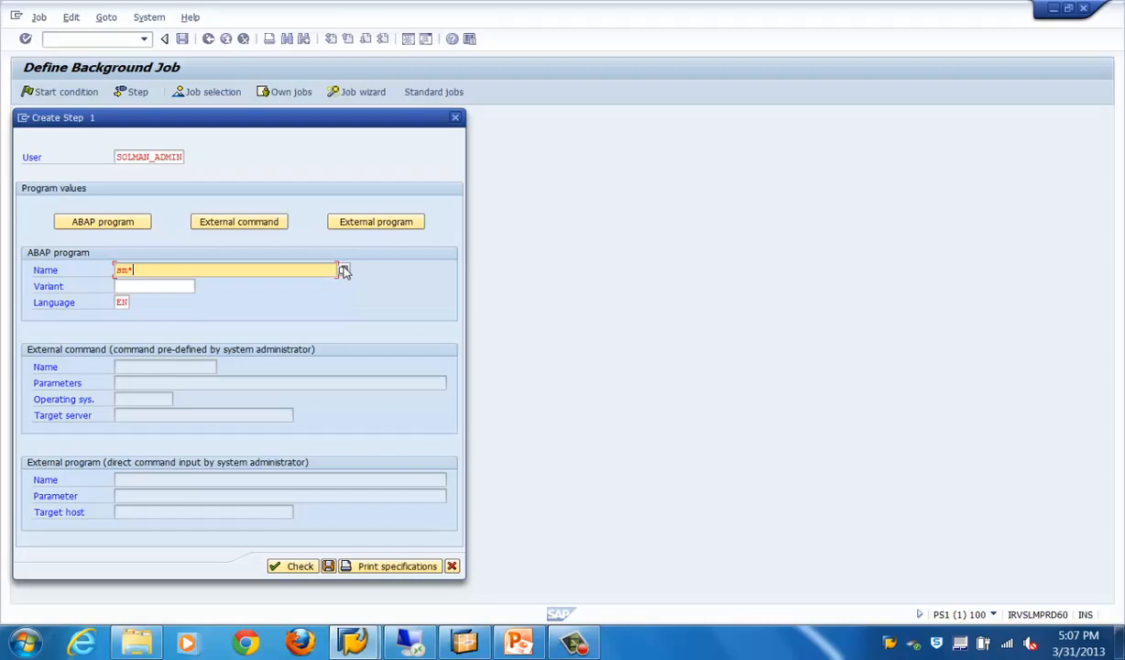
pyautogui.click(342, 270)
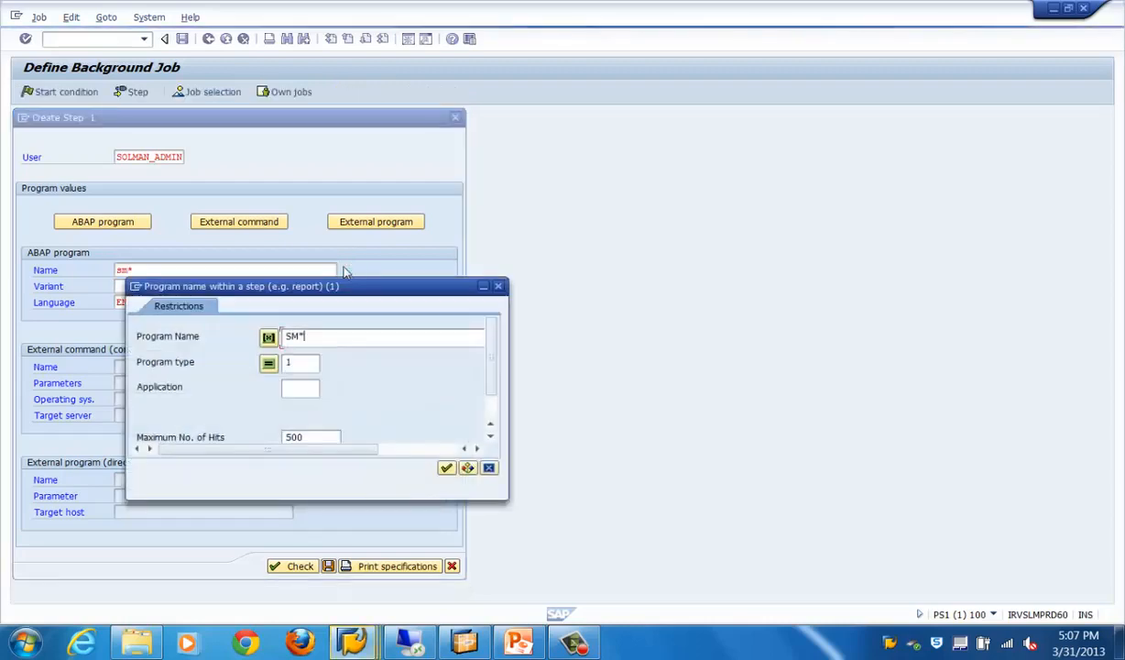
pyautogui.click(446, 467)
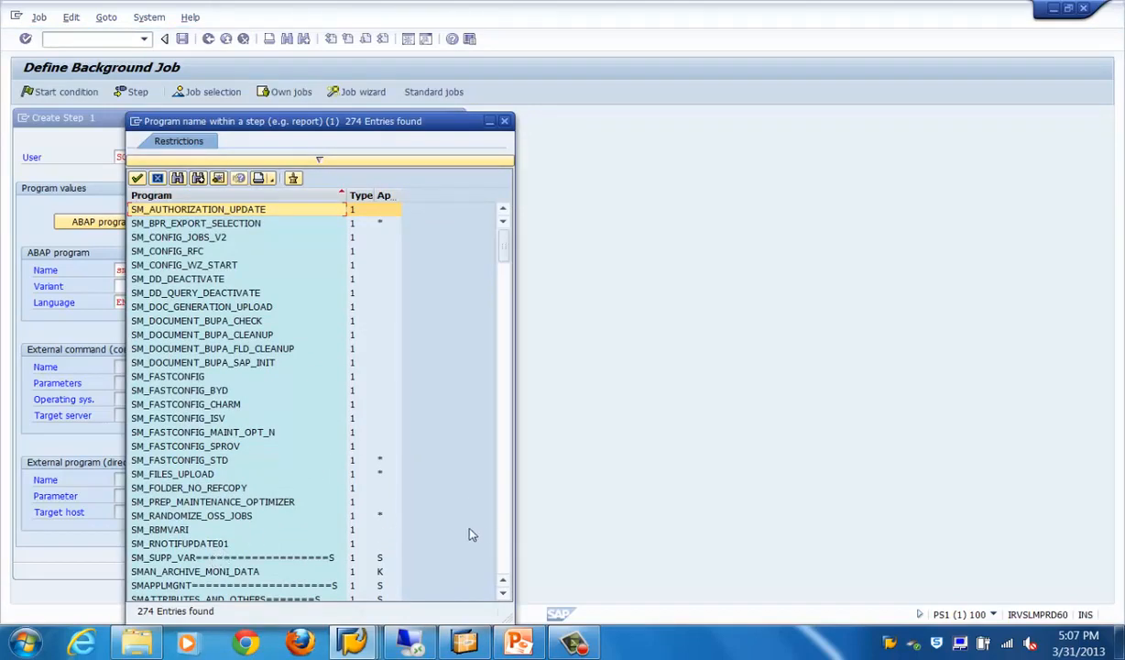
# Choose SMOF_GENERATE_UPLOAD_FUNCTIONS from the program list as the step's ABAP program
pyautogui.click(506, 533)
pyautogui.click(505, 534)
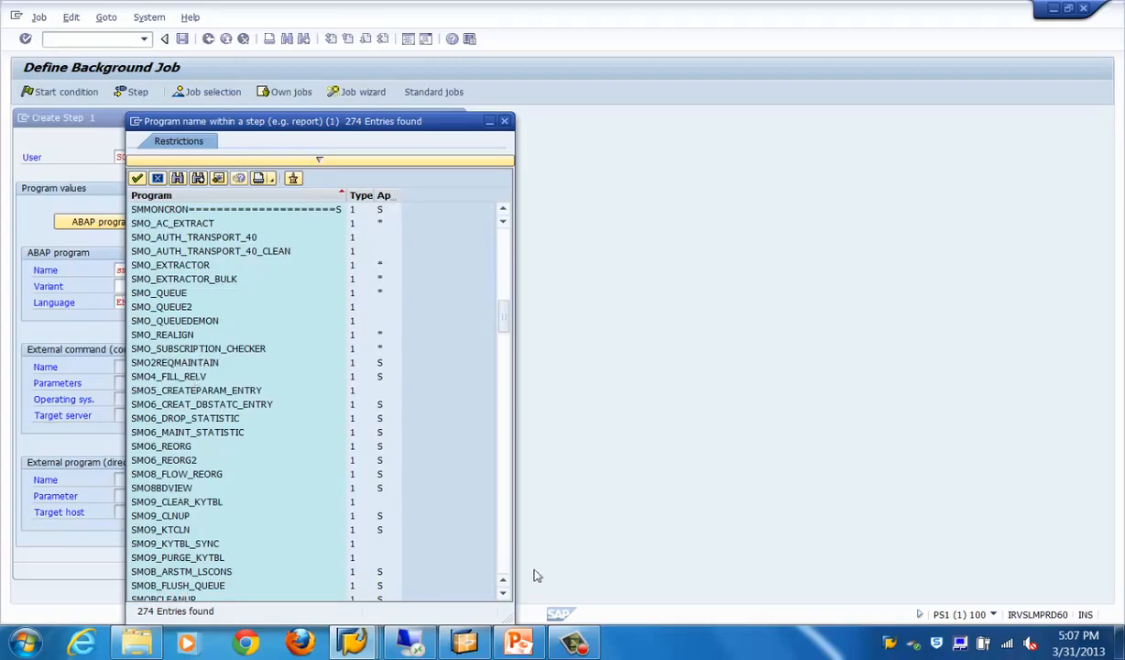
pyautogui.click(503, 570)
pyautogui.click(502, 570)
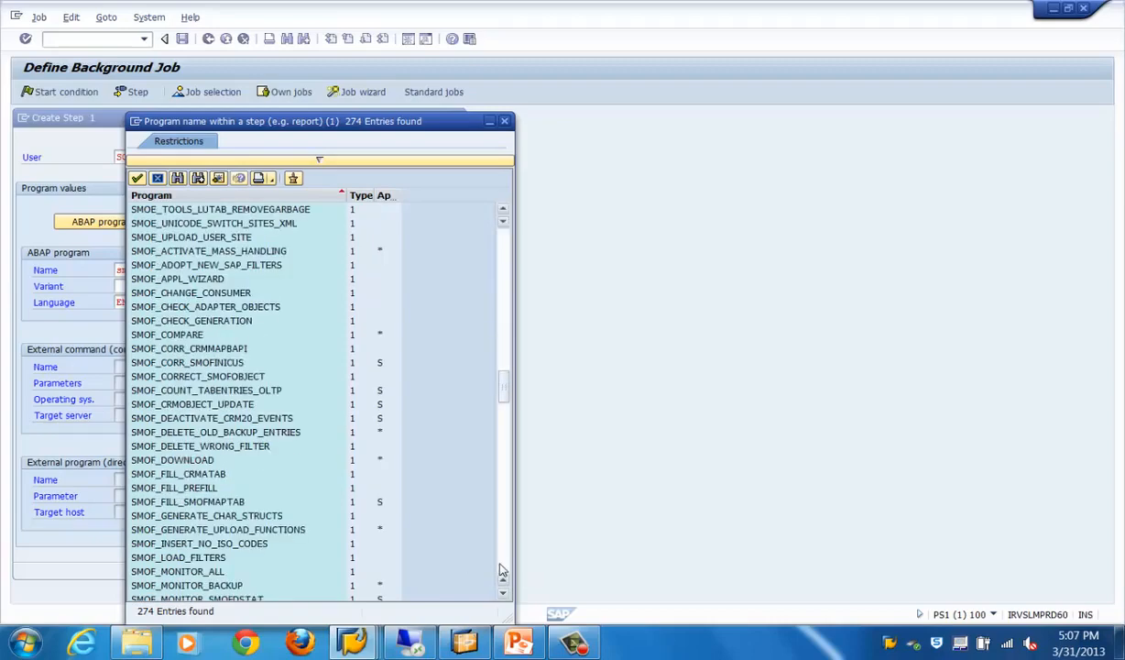
pyautogui.doubleClick(259, 531)
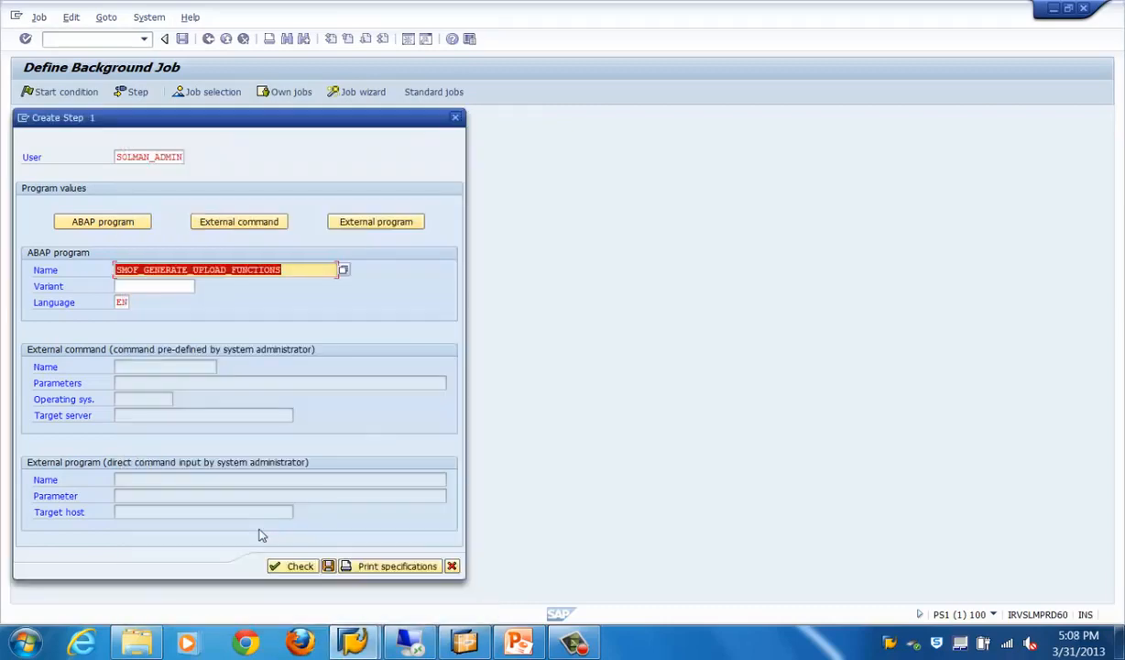
# Look up the variants for the chosen program and save the step with the variant left blank
pyautogui.click(151, 287)
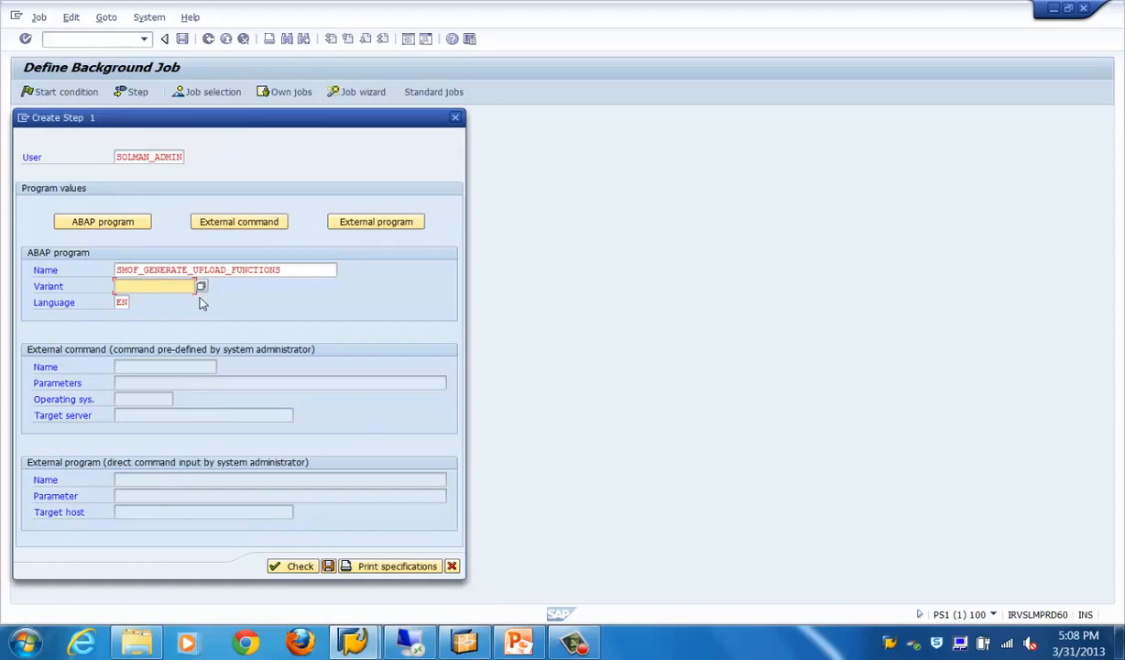
pyautogui.click(200, 287)
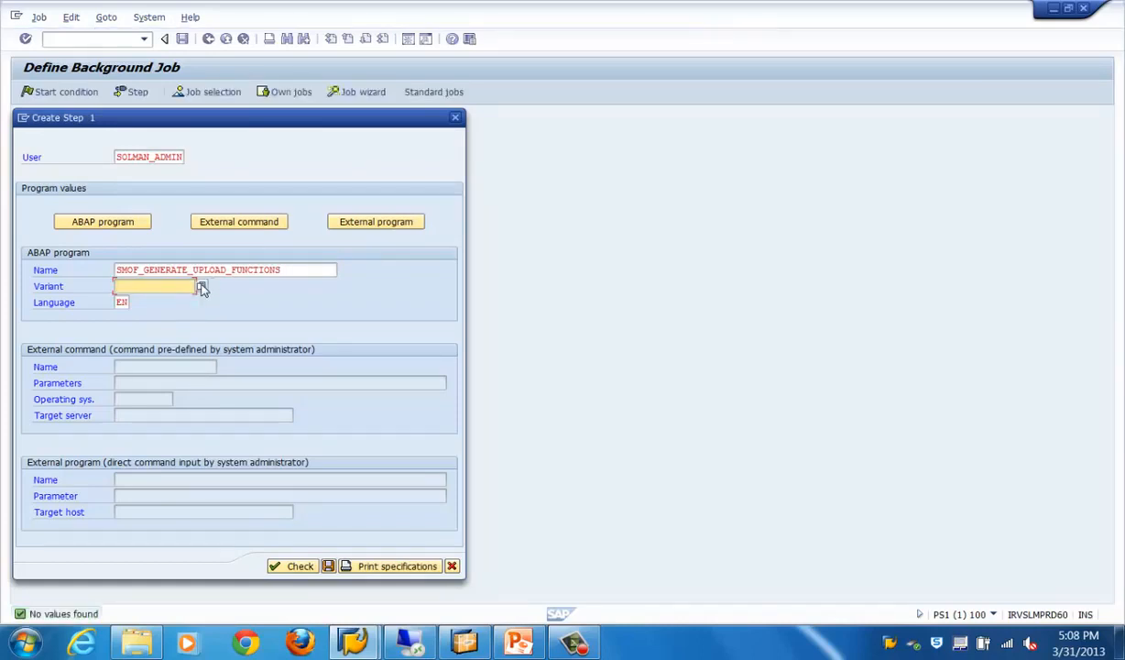
pyautogui.click(329, 567)
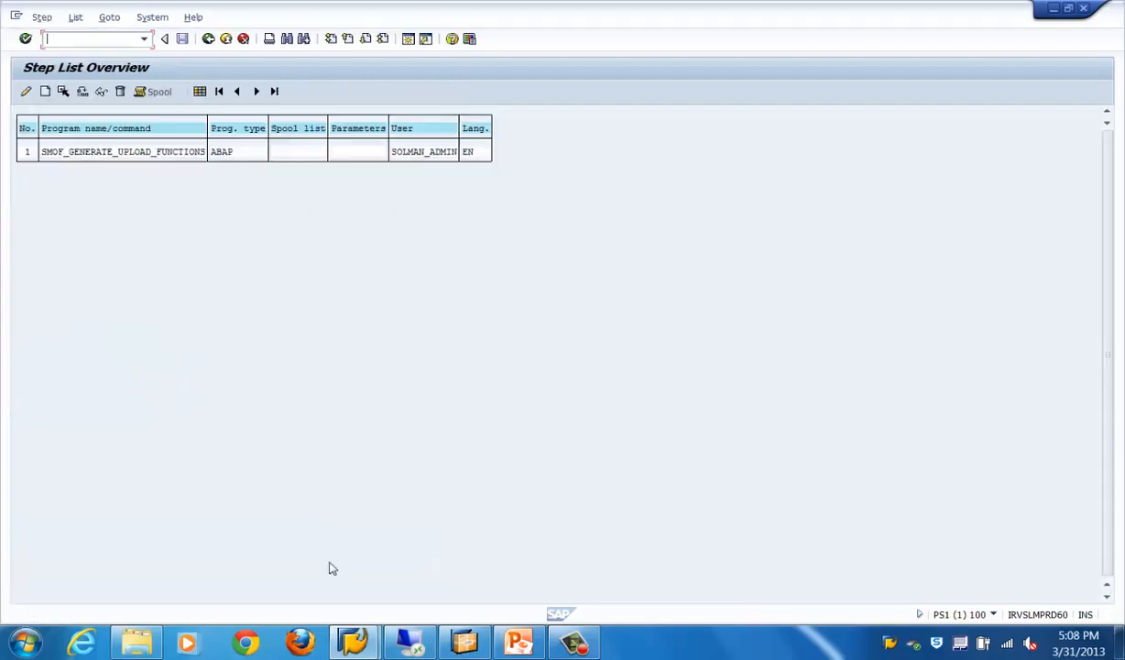
# Reopen the SMOF_GENERATE_UPLOAD_FUNCTIONS step for editing, check and save it, and return to the job definition
pyautogui.click(51, 154)
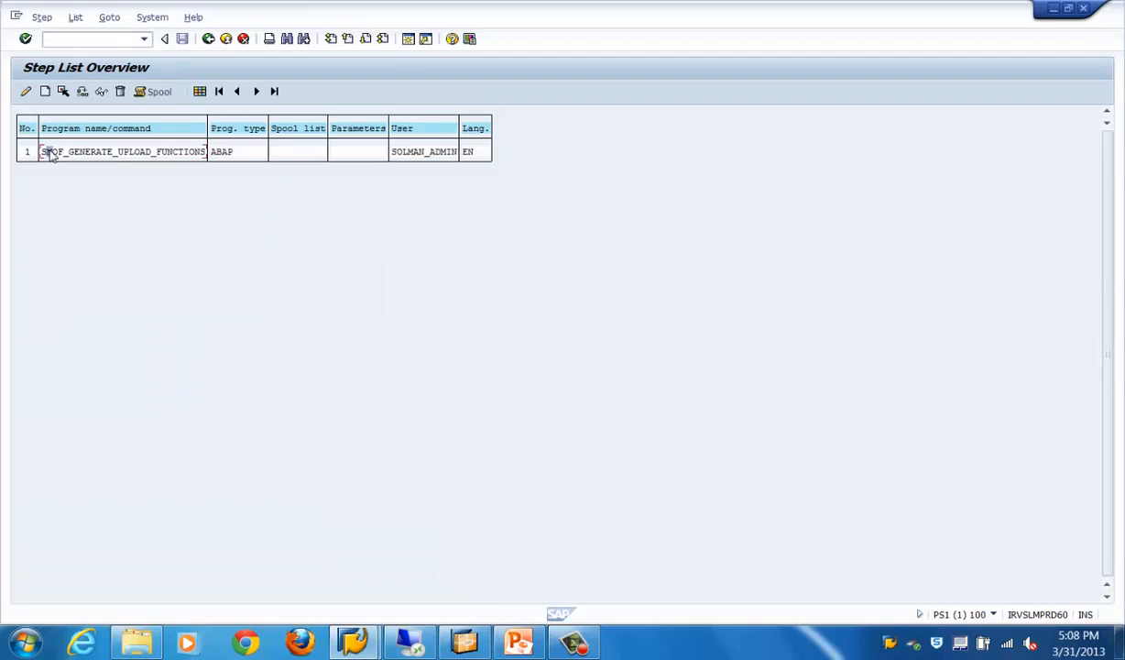
pyautogui.click(26, 91)
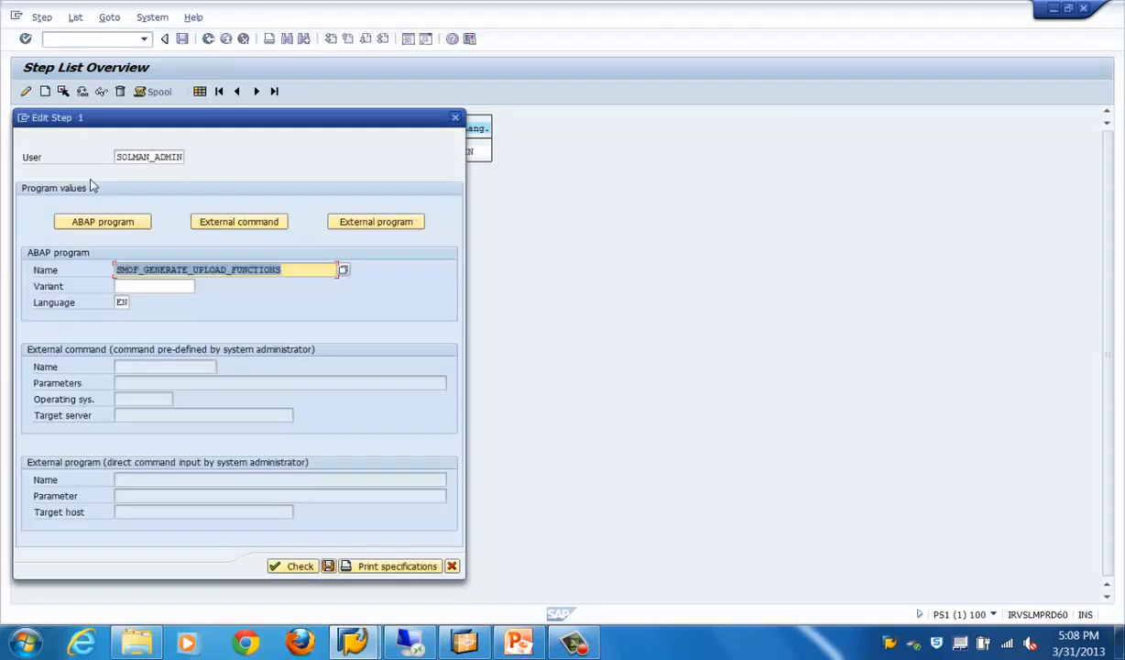
pyautogui.click(313, 568)
pyautogui.click(326, 566)
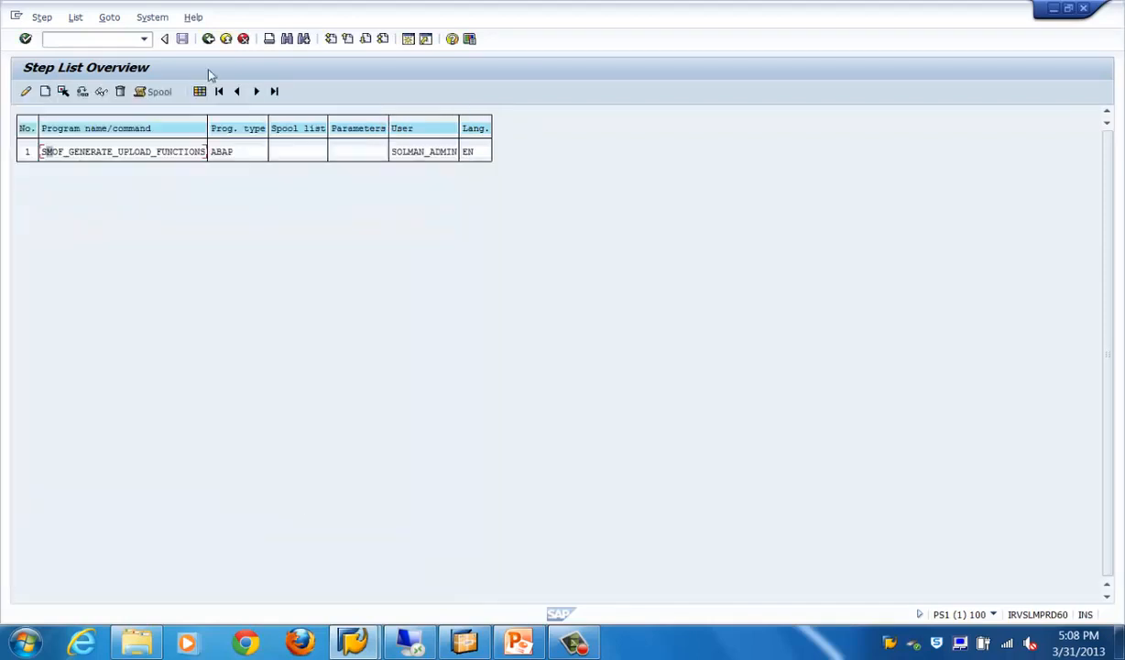
pyautogui.click(209, 39)
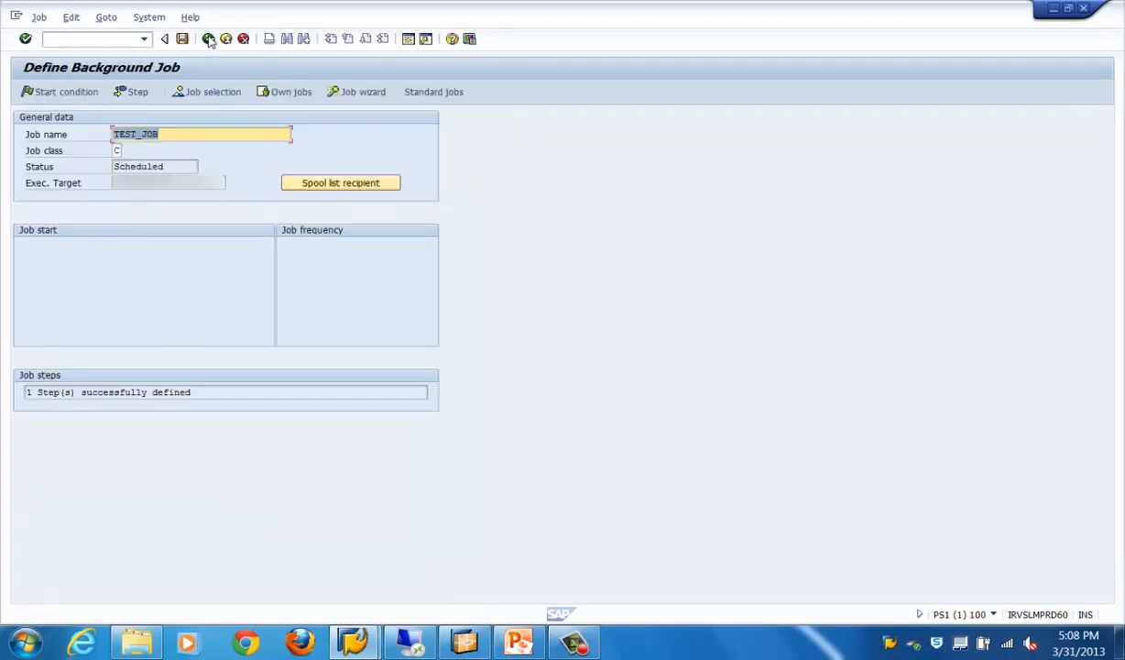
# Open the job's start condition and examine the Immediate, Date/Time and After job options
pyautogui.click(71, 92)
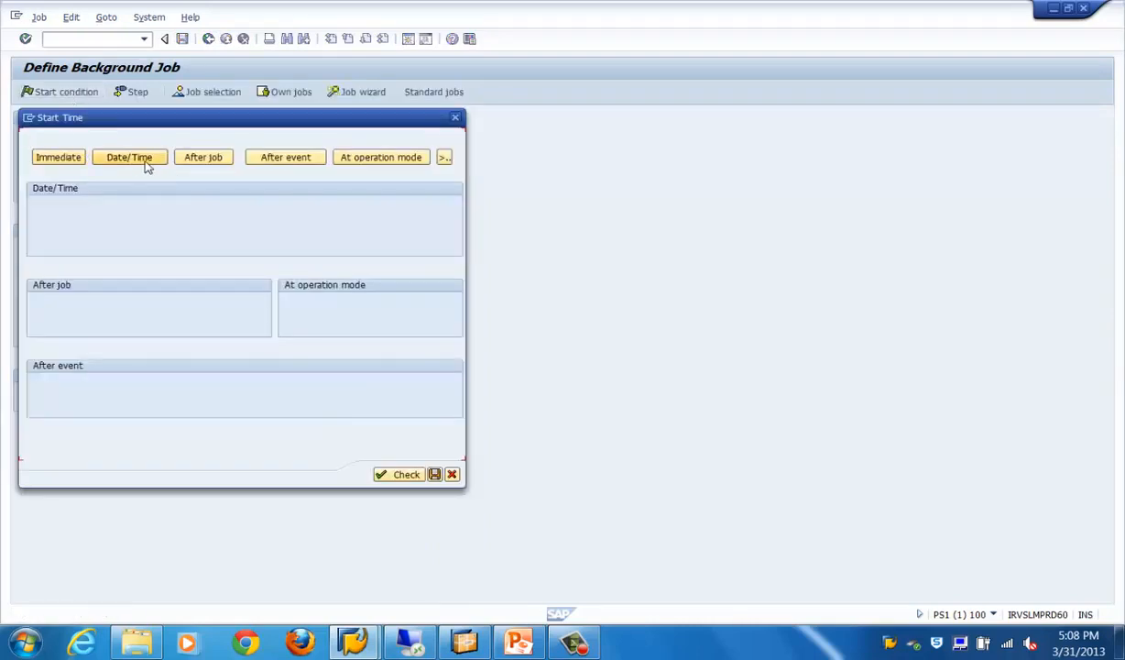
pyautogui.click(70, 159)
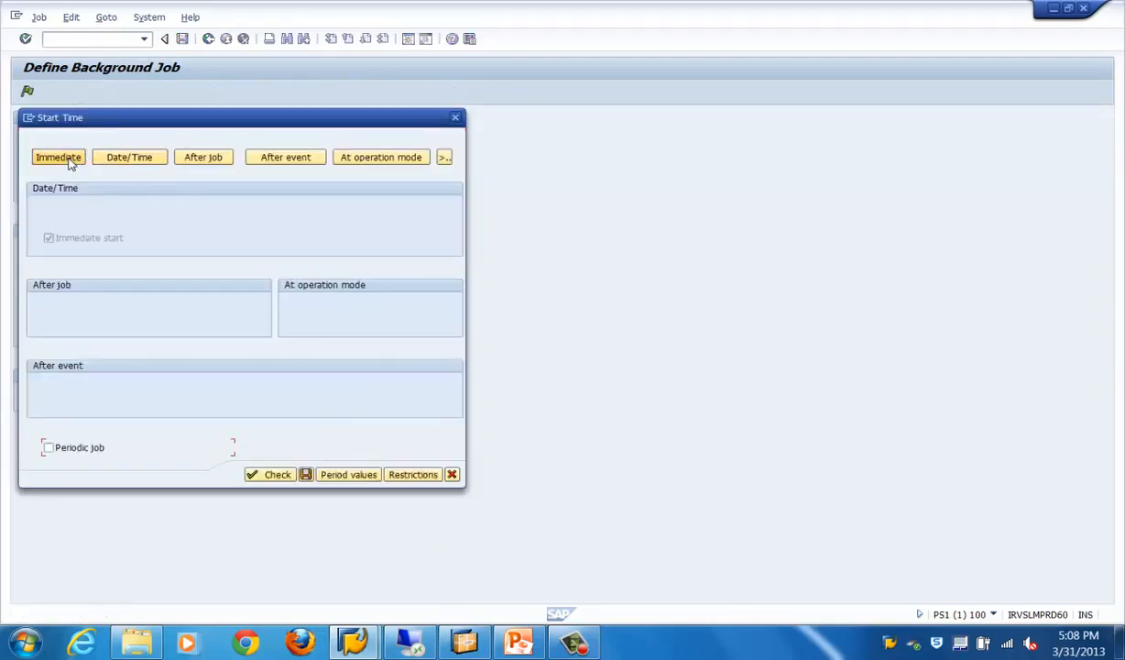
pyautogui.click(150, 162)
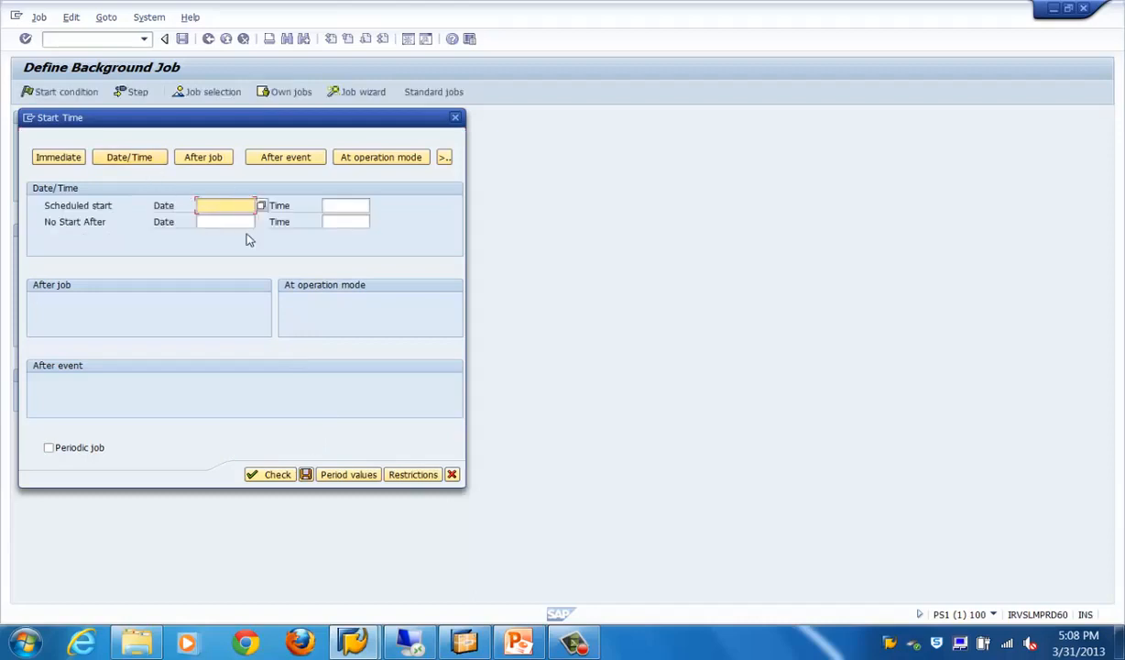
pyautogui.click(267, 204)
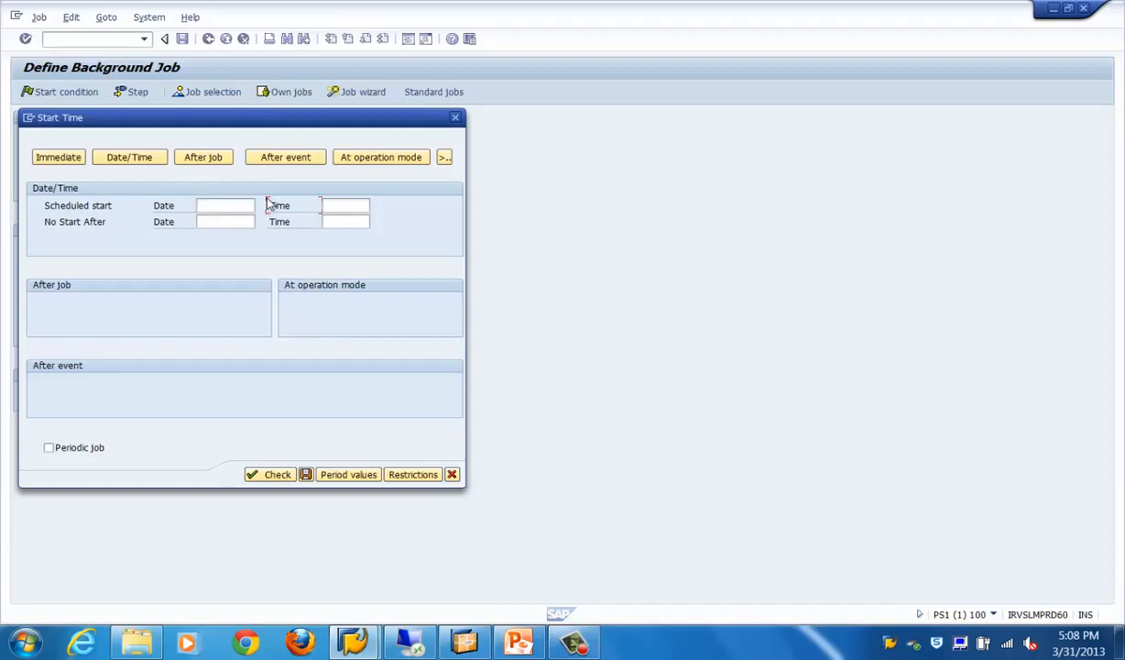
pyautogui.click(217, 221)
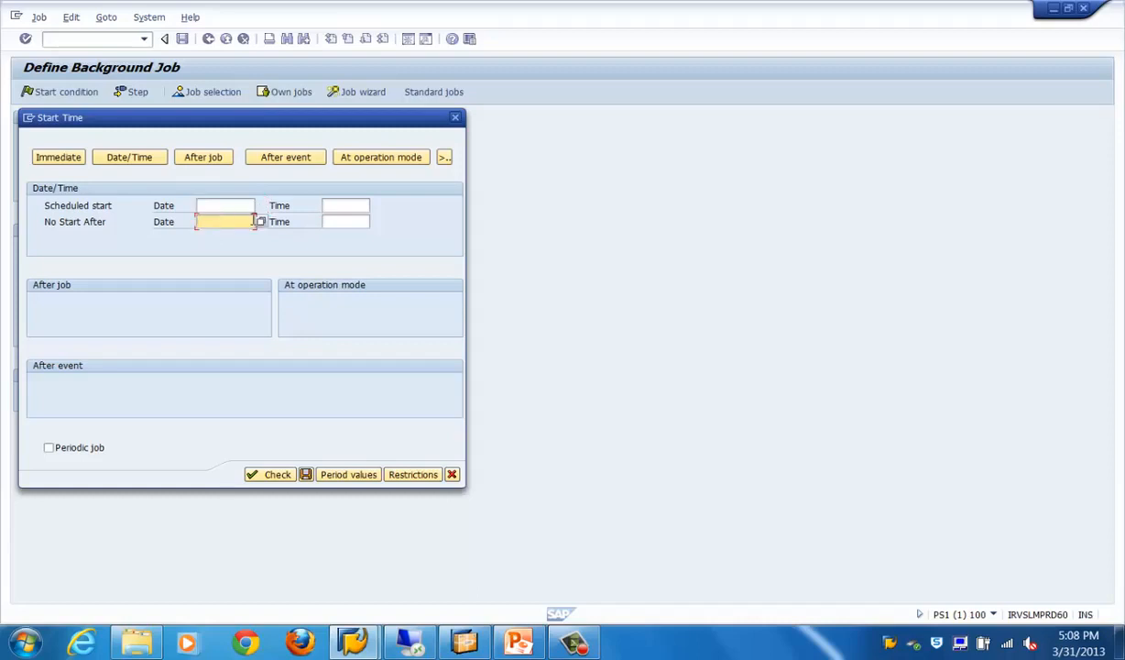
pyautogui.click(209, 163)
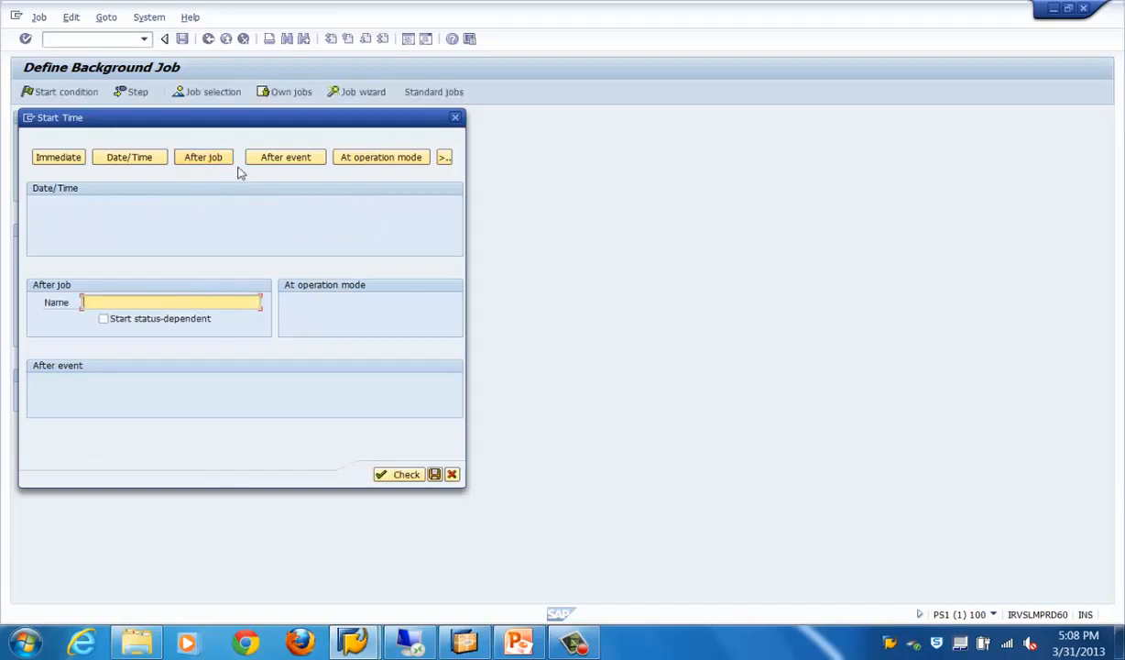
# Set the job to start after event SAP_CRM_ACE_DISPATCHER_REQUEST, save the job and leave its definition
pyautogui.click(280, 159)
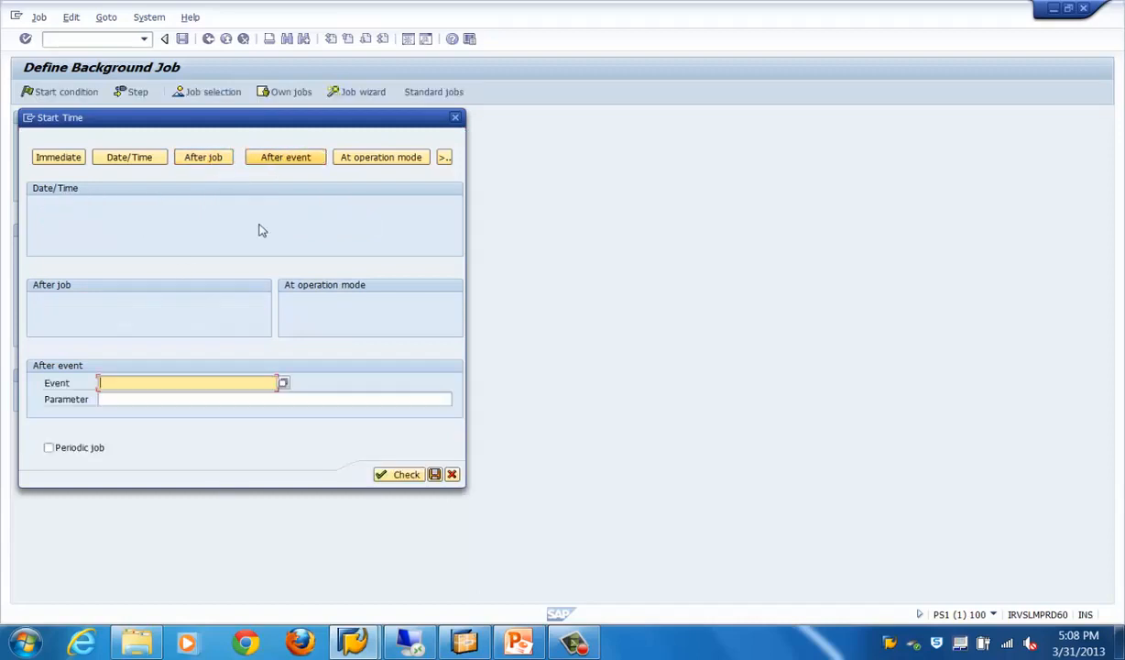
pyautogui.click(284, 384)
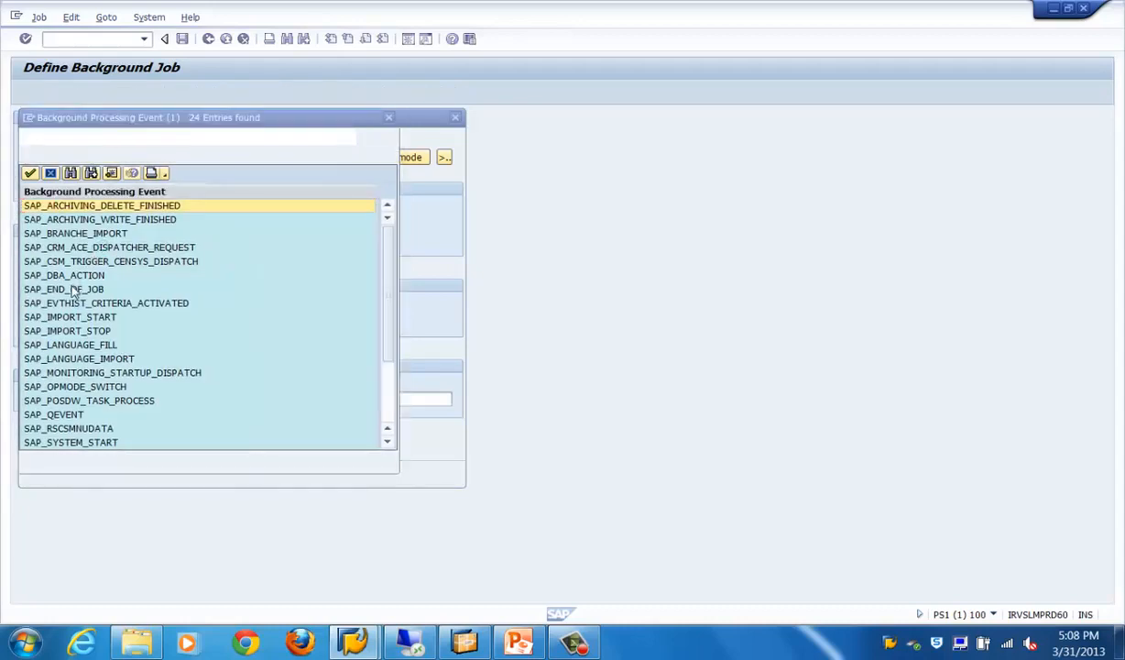
pyautogui.doubleClick(92, 247)
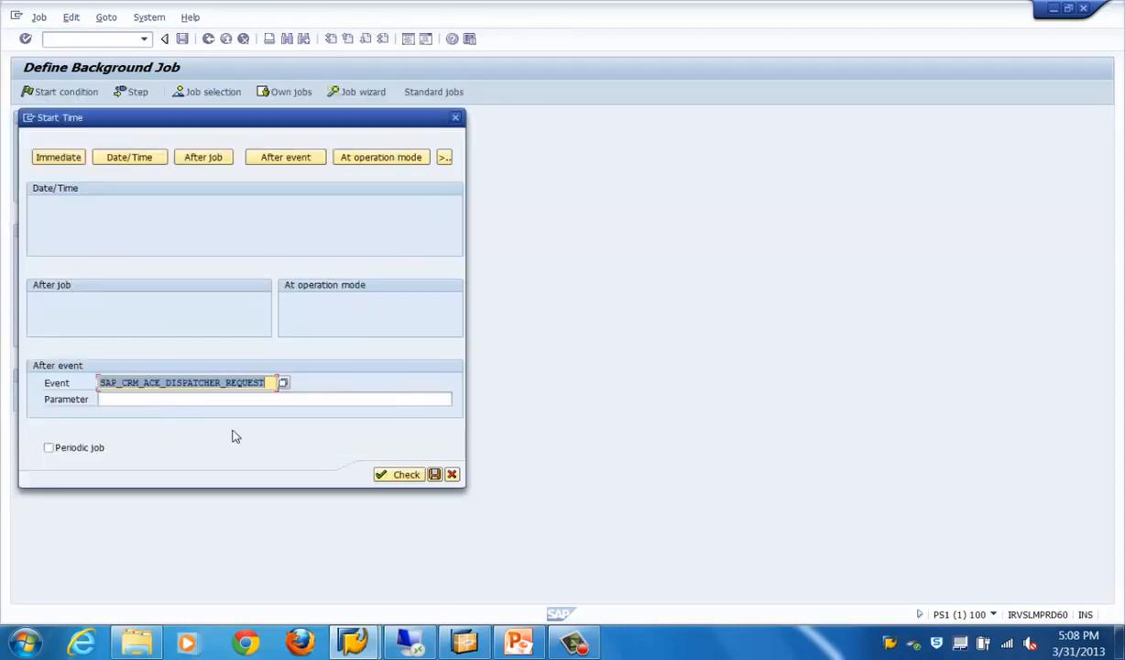
pyautogui.click(434, 475)
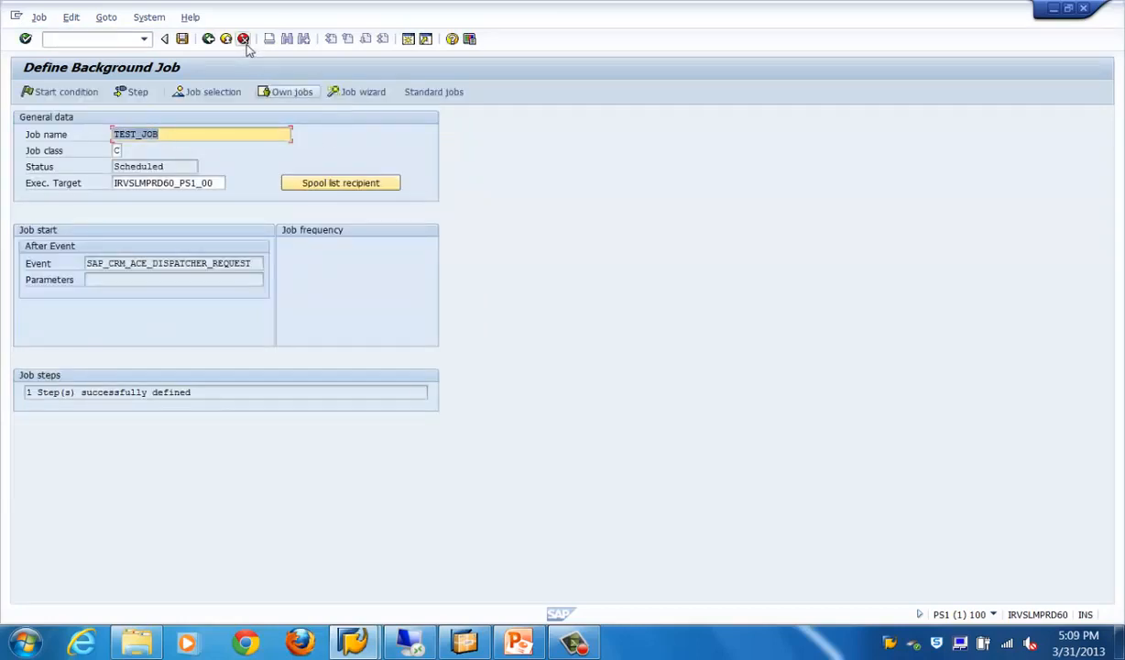
pyautogui.click(183, 40)
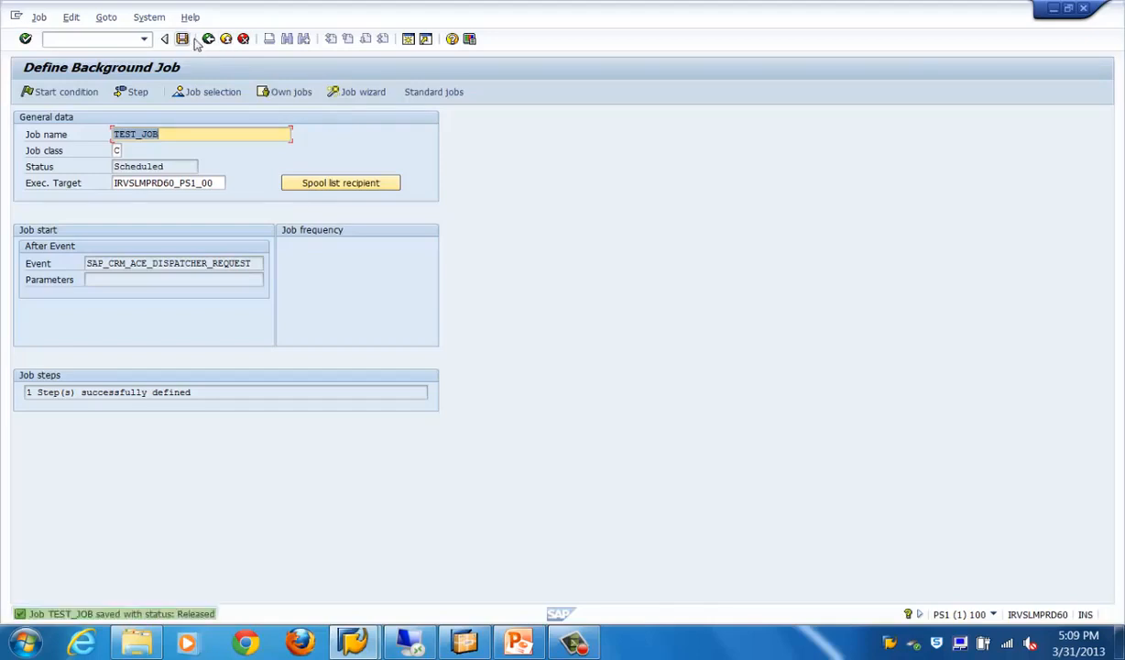
pyautogui.click(208, 38)
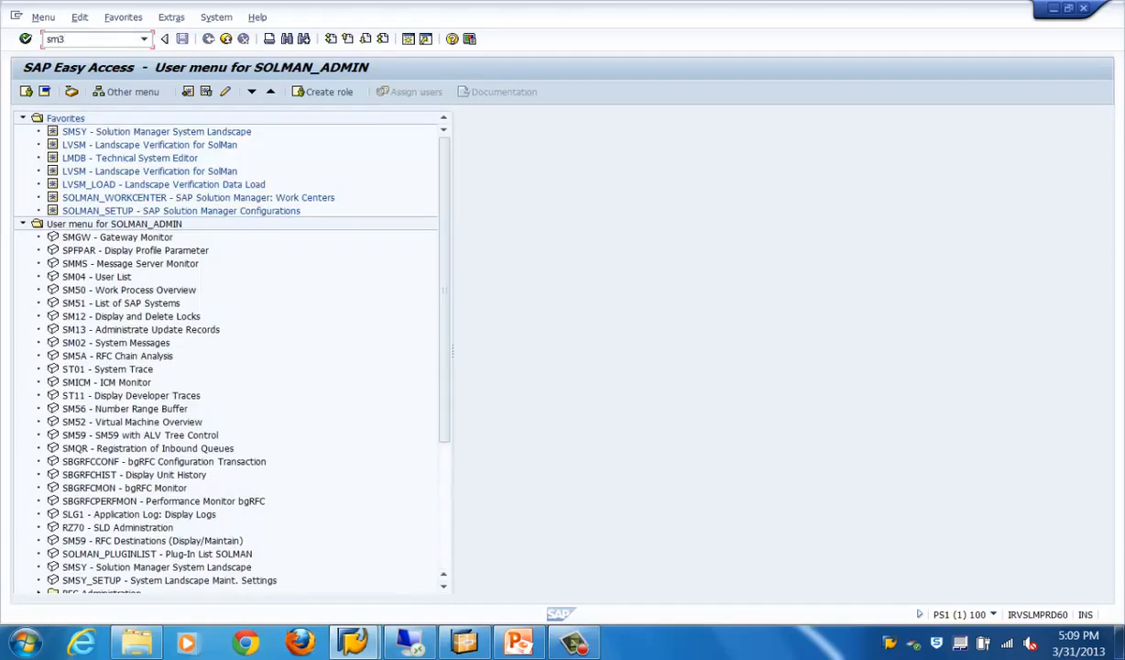
# Open transaction SM37 and search for jobs with only the Scheduled status selected
pyautogui.press('Return')
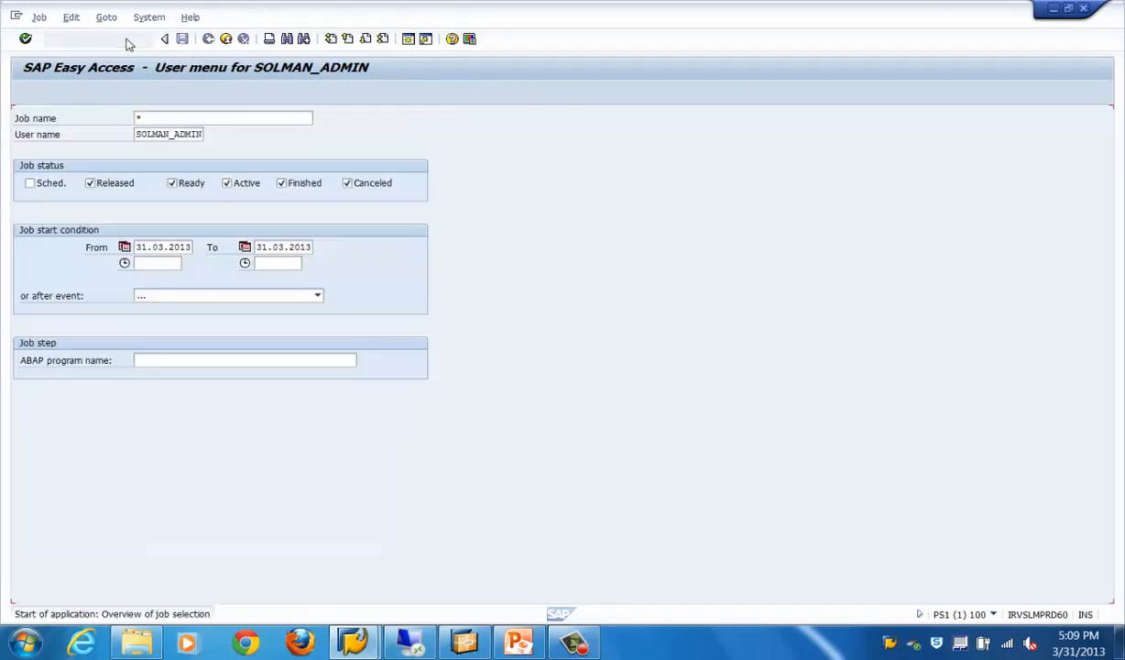
pyautogui.click(29, 184)
pyautogui.click(89, 183)
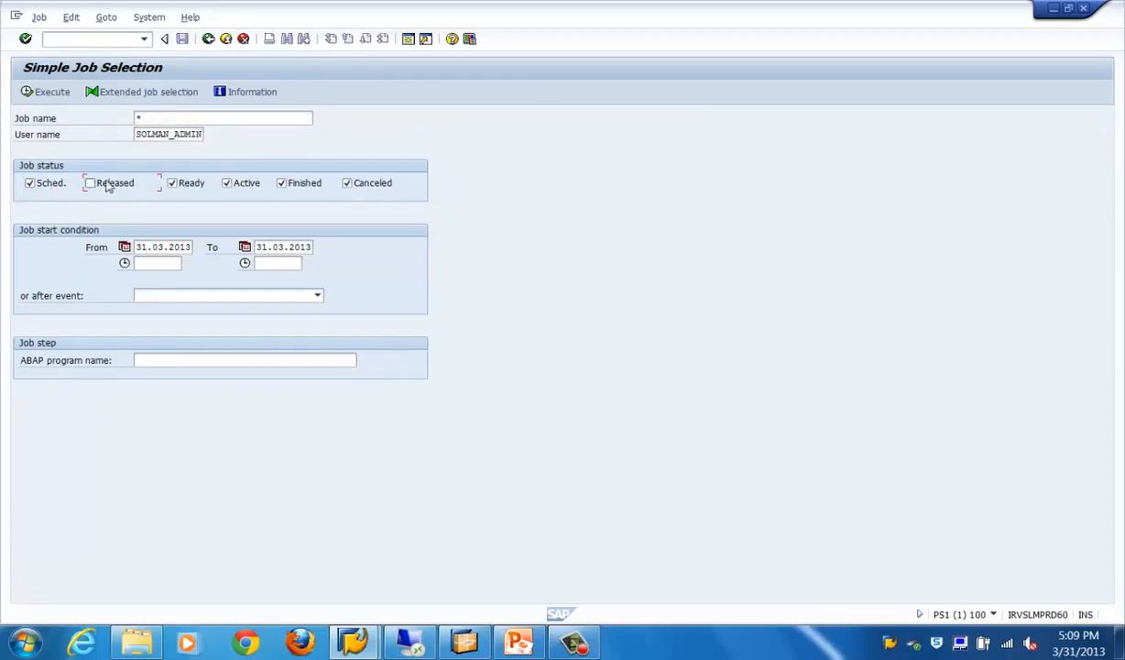
pyautogui.click(174, 183)
pyautogui.click(226, 184)
pyautogui.click(282, 184)
pyautogui.click(348, 183)
pyautogui.click(46, 92)
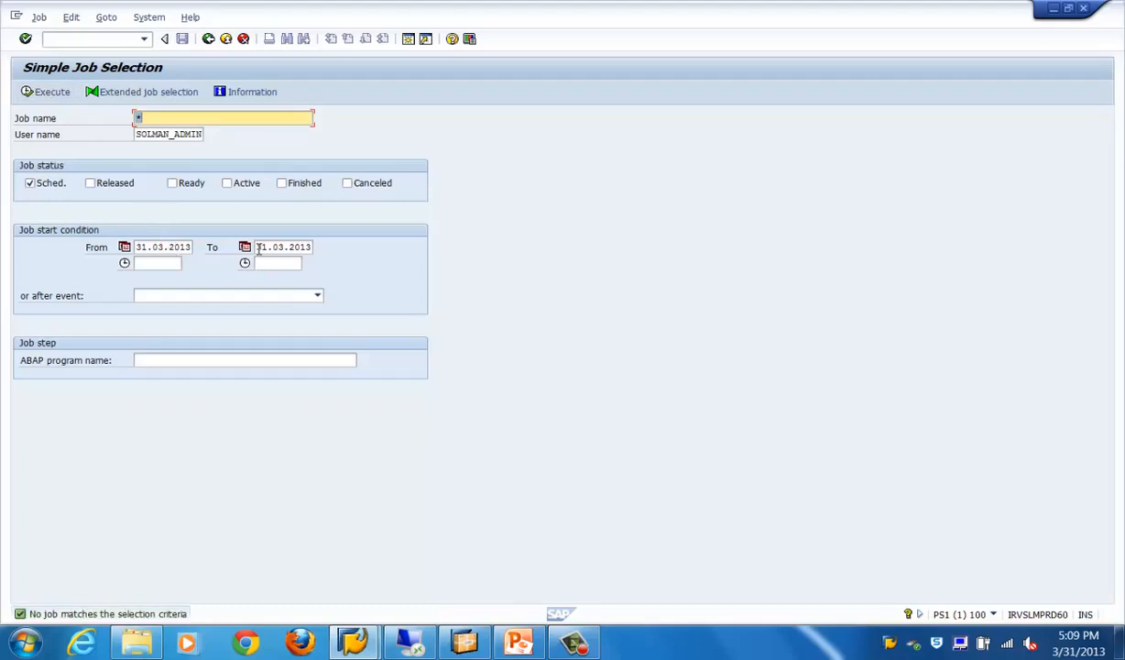
# Try the job search again with the end date cleared, and leave the job selection without keeping its data
pyautogui.moveTo(259, 247); pyautogui.dragTo(399, 255)
pyautogui.press('Delete')
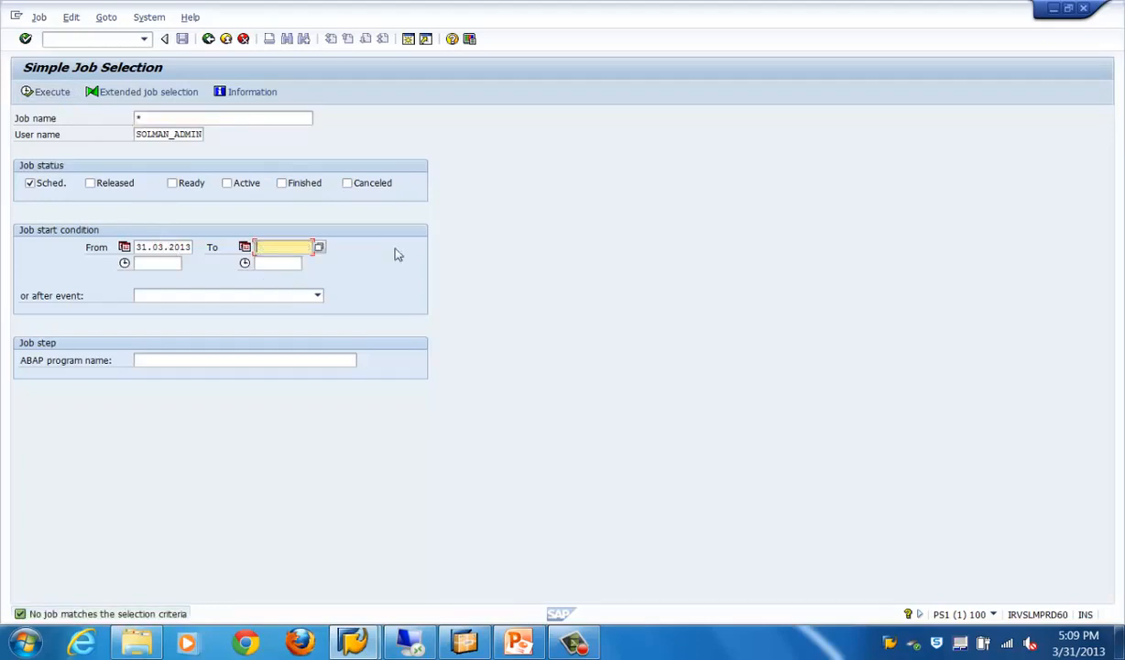
pyautogui.click(53, 94)
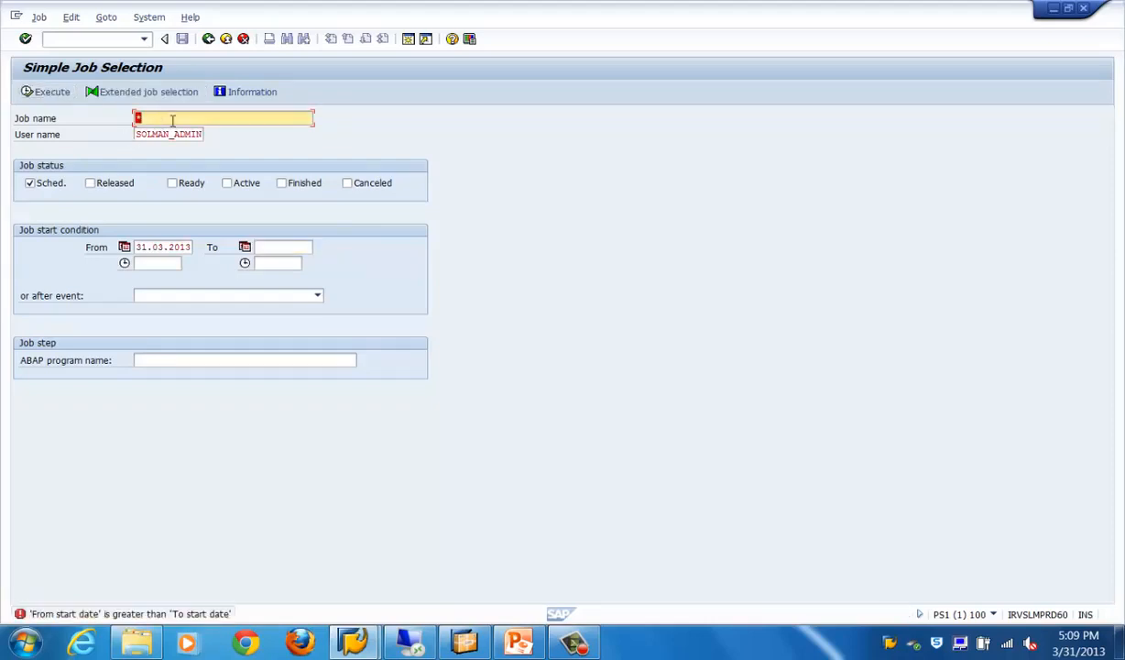
pyautogui.click(209, 39)
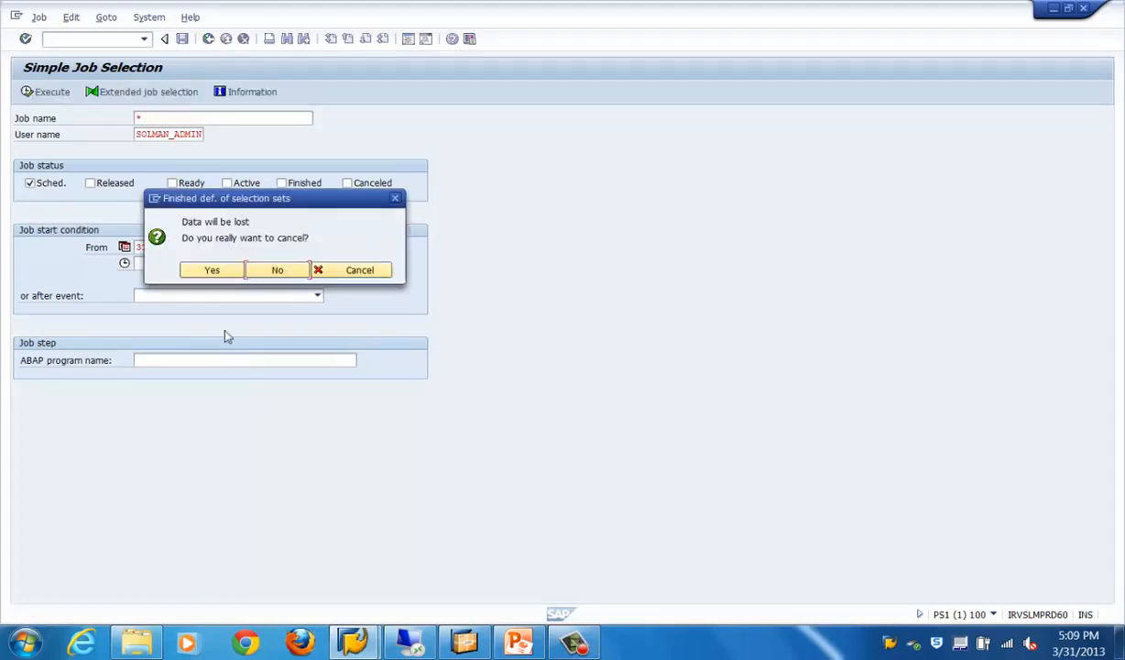
pyautogui.click(213, 271)
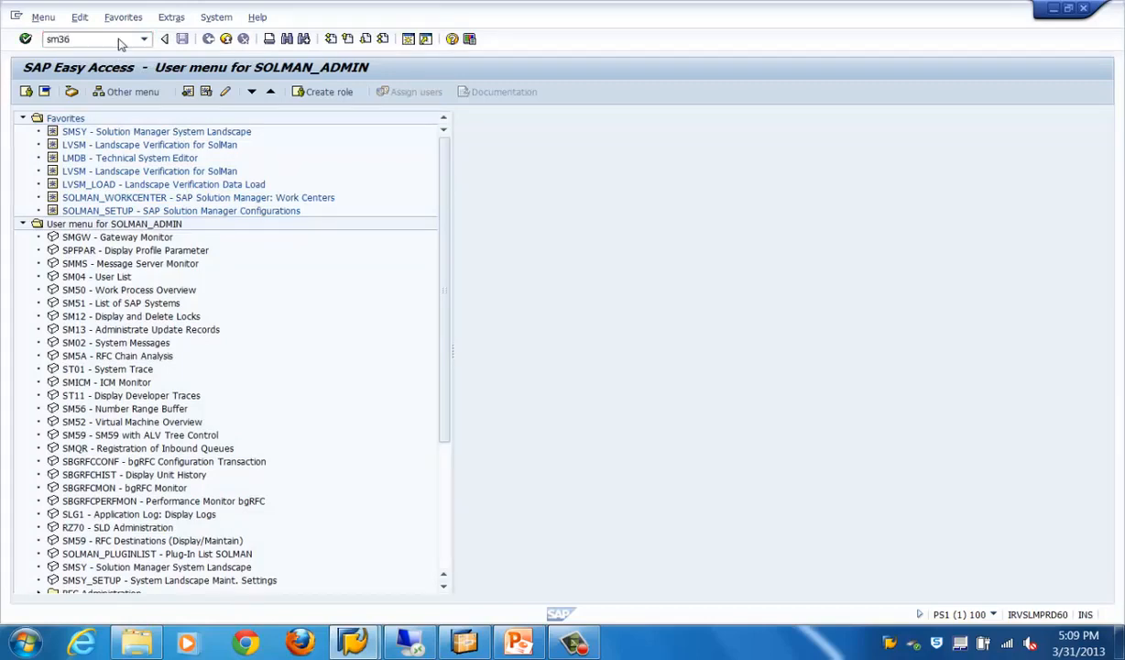
# Open transaction SM36 and enter Test_Job as the name of a new background job
pyautogui.press('Return')
pyautogui.write('tes')
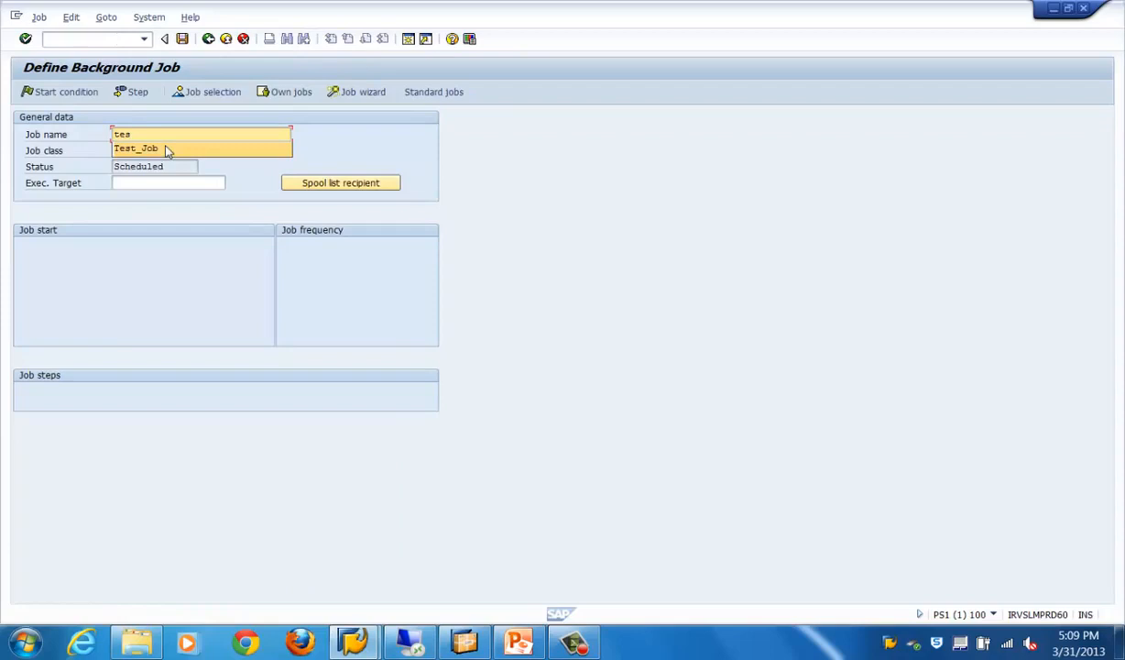
pyautogui.click(165, 149)
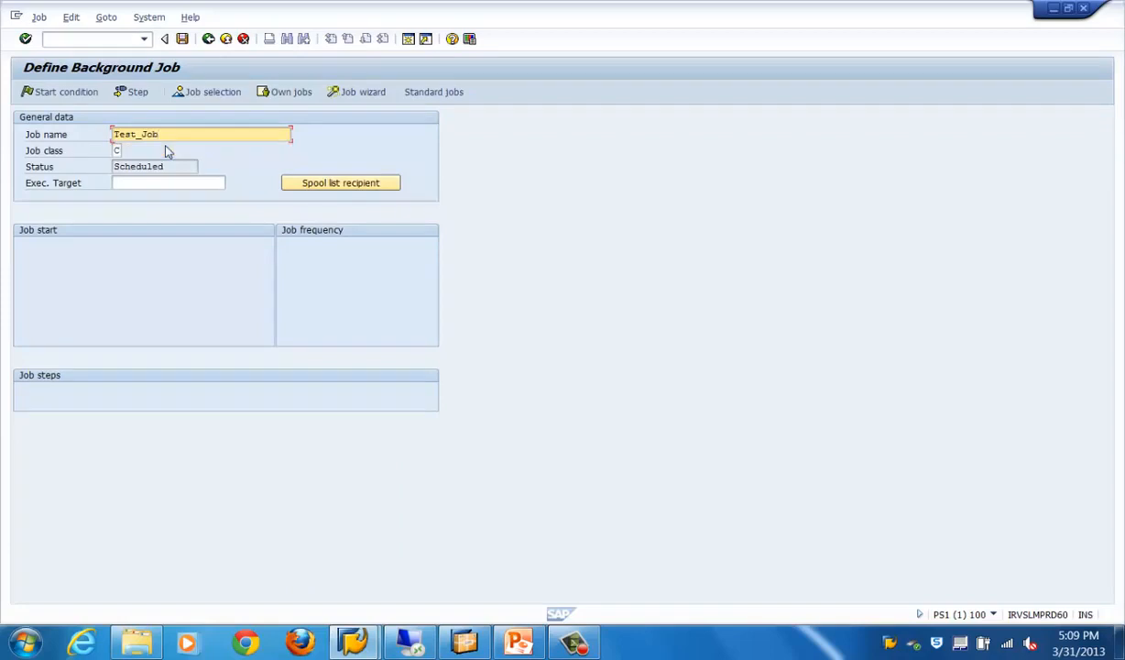
# Add a job step running ABAP program SMOF_GENERATE_UPLOAD_FUNCTIONS, save it and return to the job definition
pyautogui.click(131, 92)
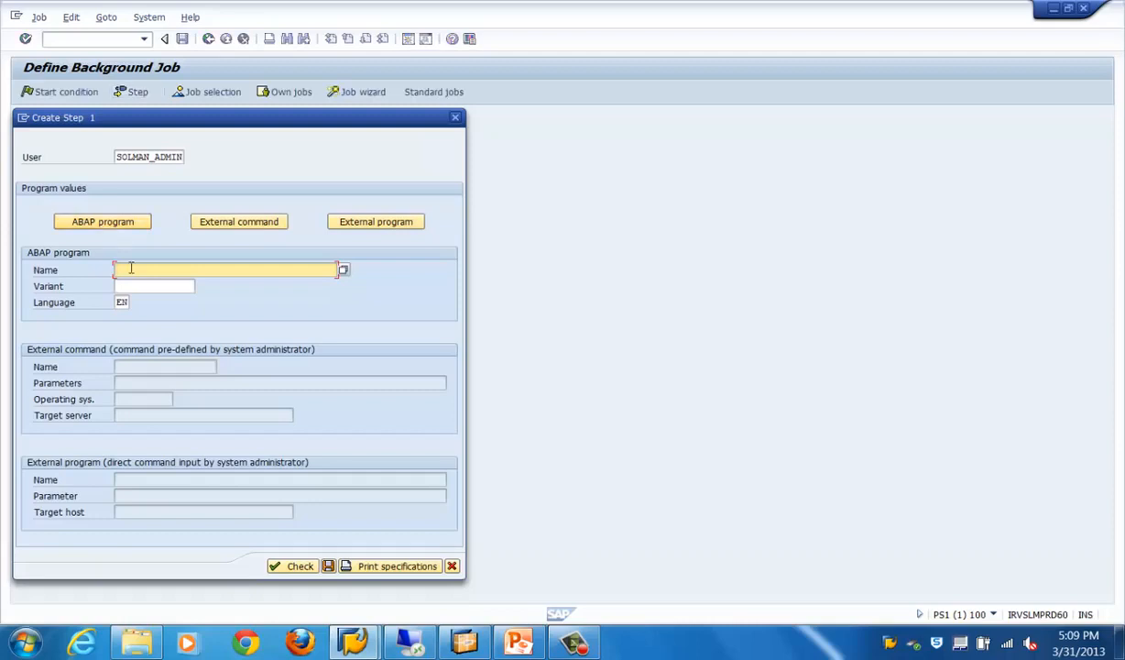
pyautogui.write('s')
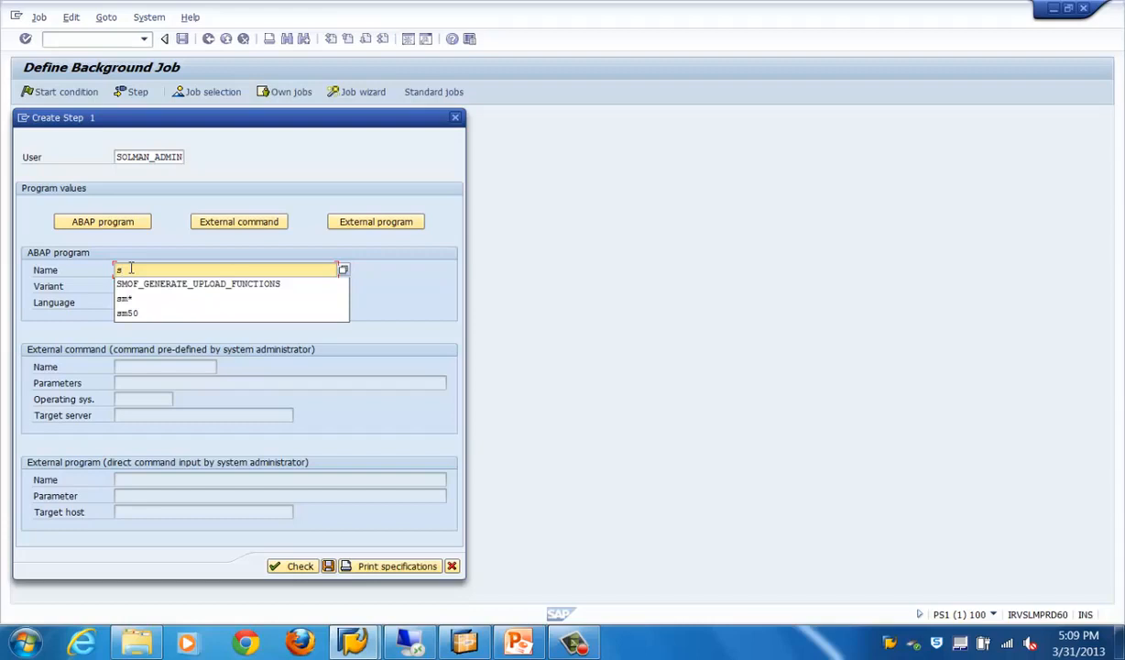
pyautogui.click(150, 284)
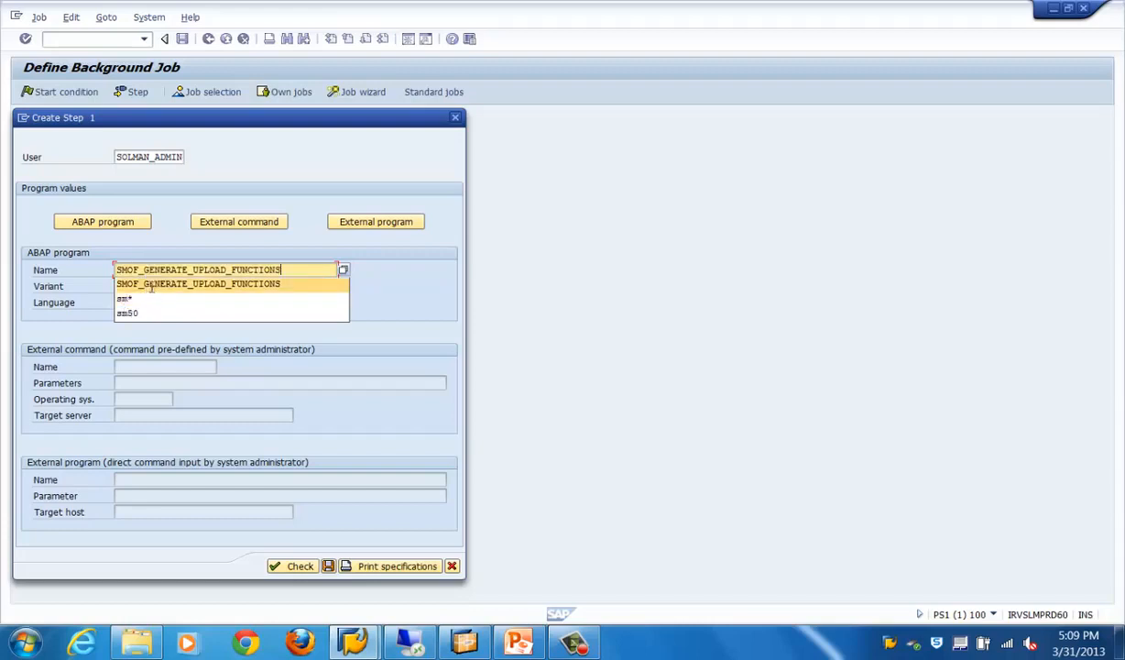
pyautogui.click(328, 566)
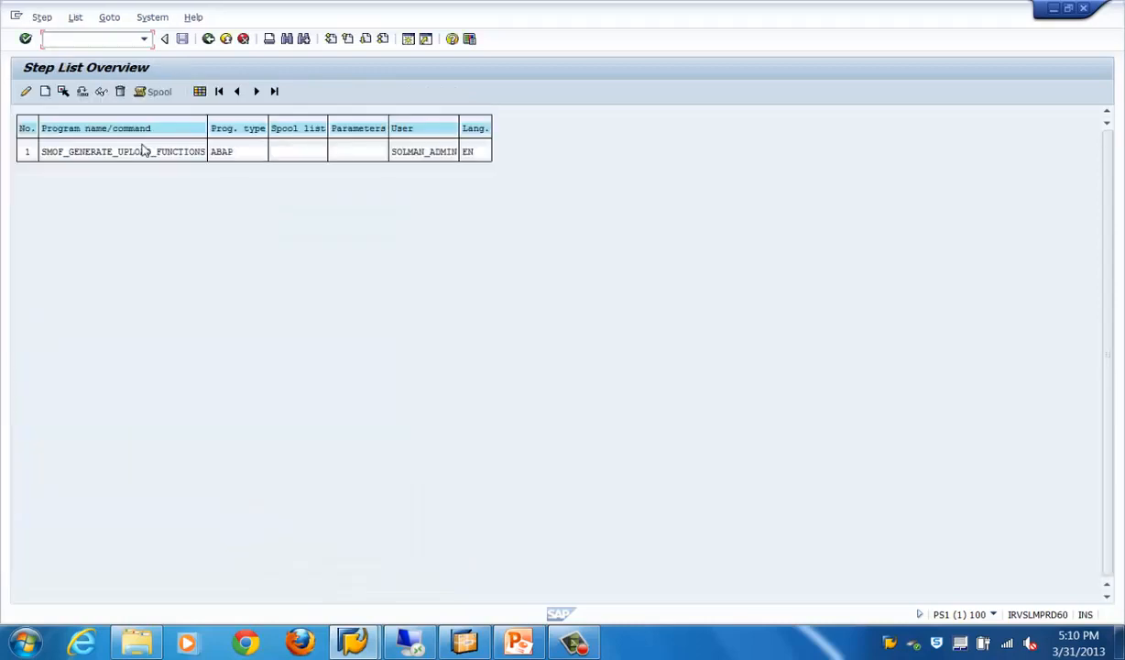
pyautogui.click(209, 42)
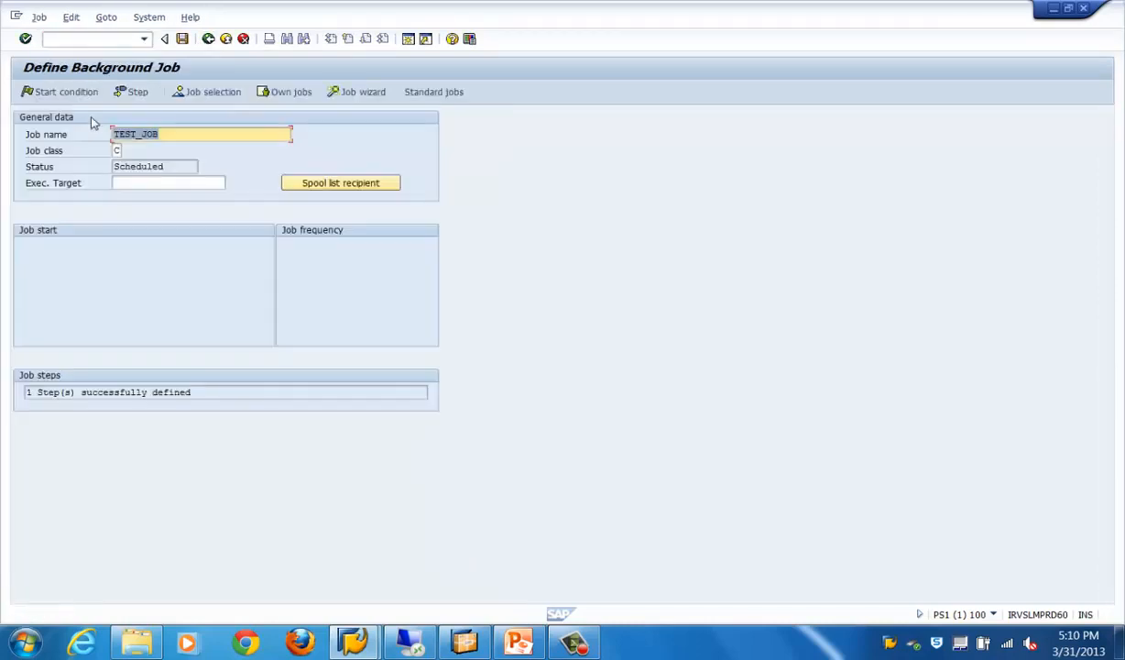
# Set the job's start condition to Immediate, save the job and leave its definition
pyautogui.click(79, 94)
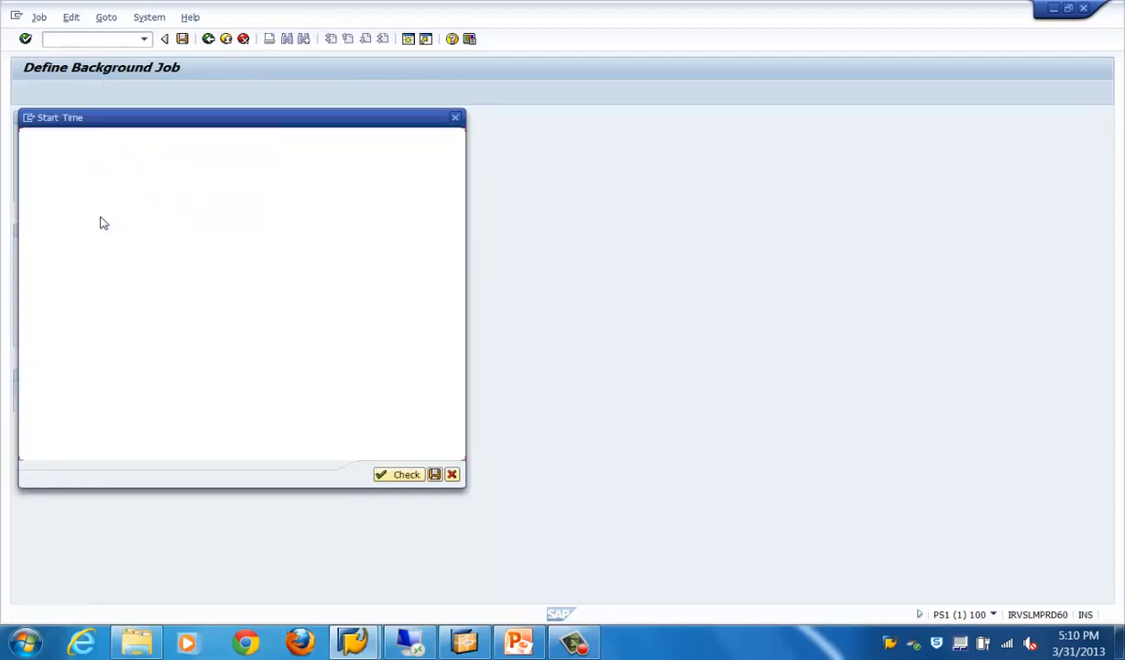
pyautogui.click(58, 158)
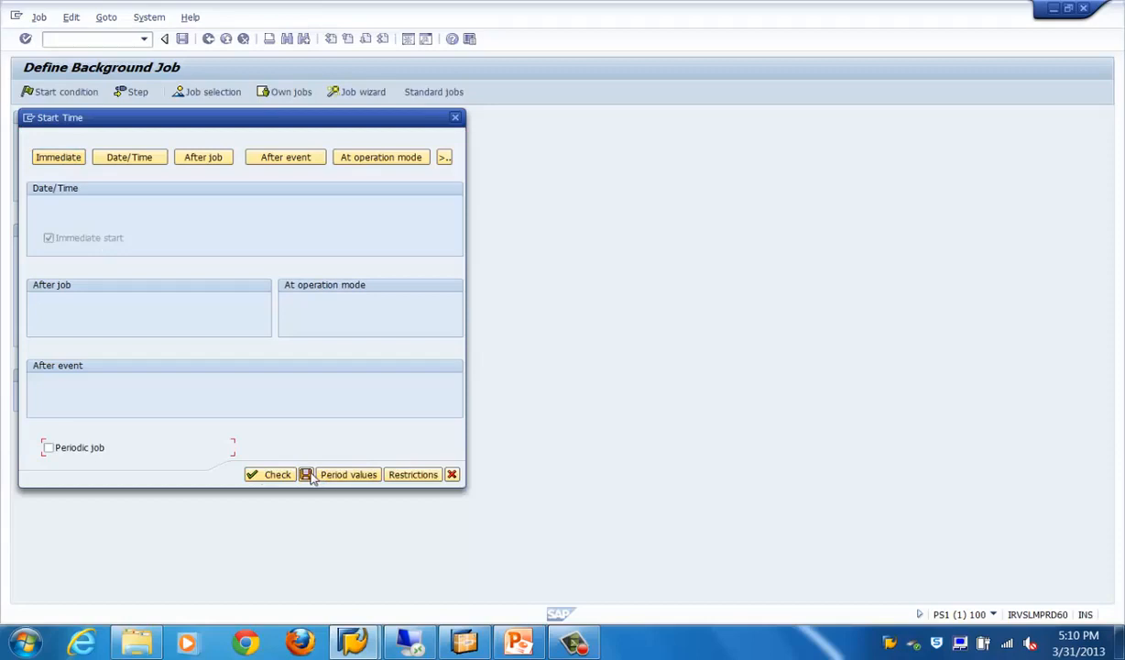
pyautogui.click(305, 474)
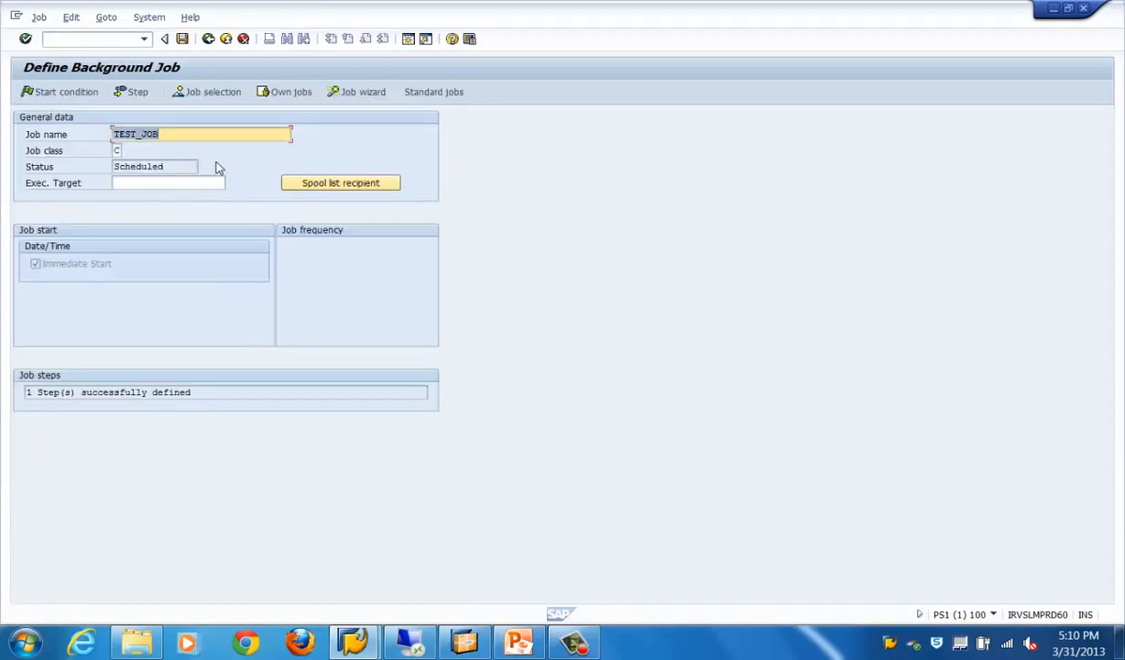
pyautogui.click(182, 39)
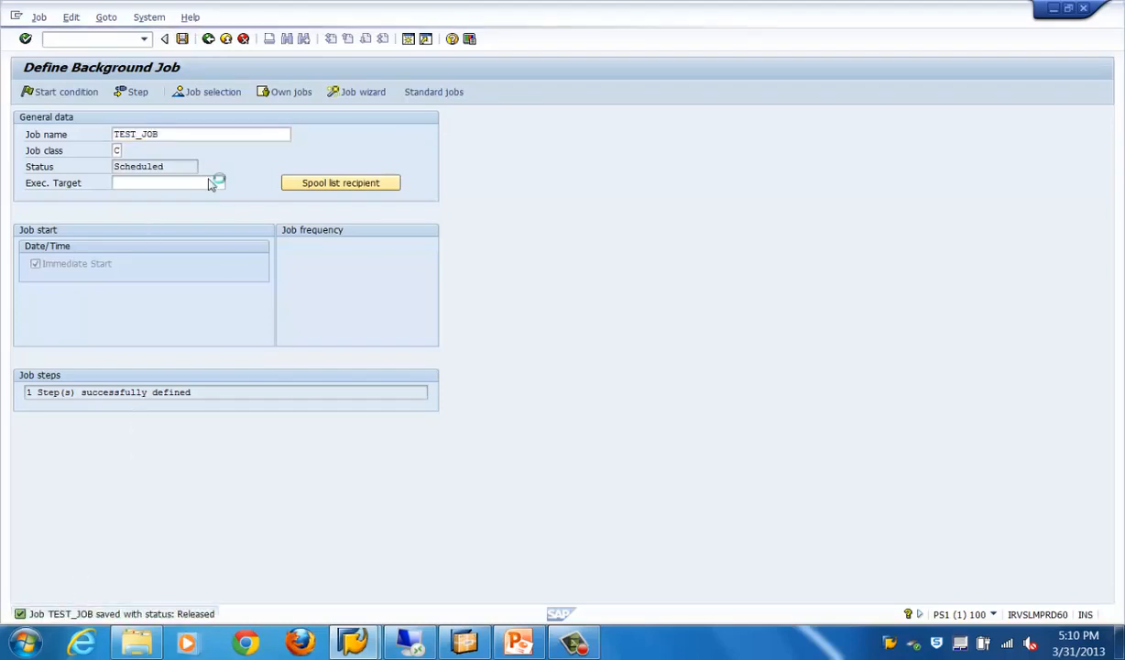
pyautogui.click(209, 39)
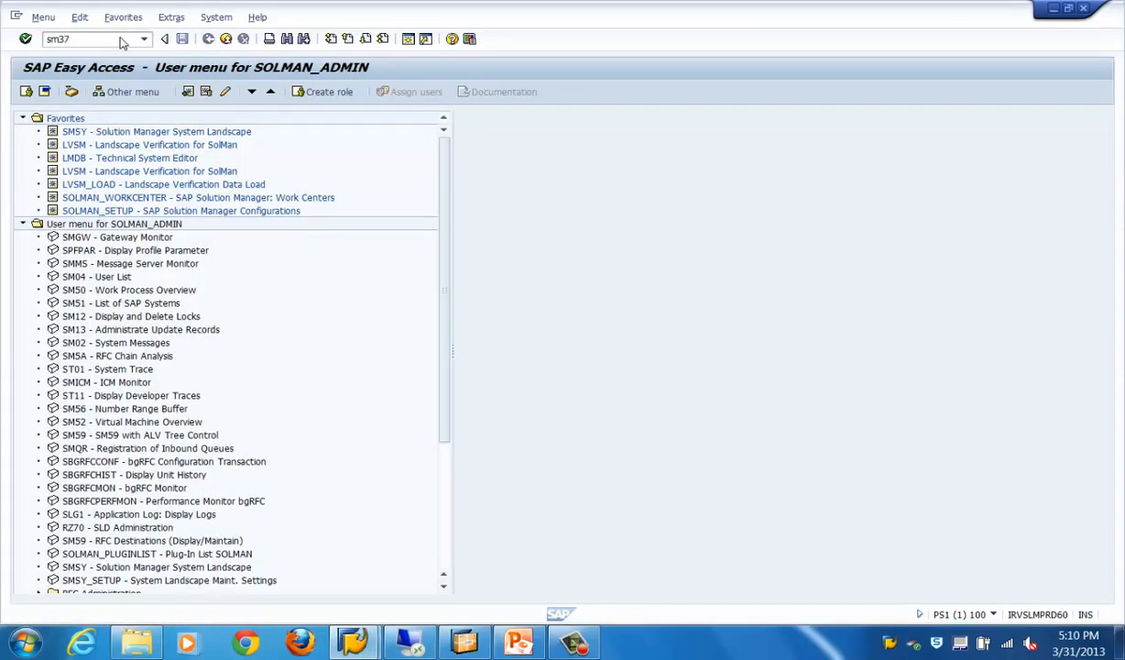
# List the jobs in transaction SM37 and narrow the search to job names matching TE*
pyautogui.press('Return')
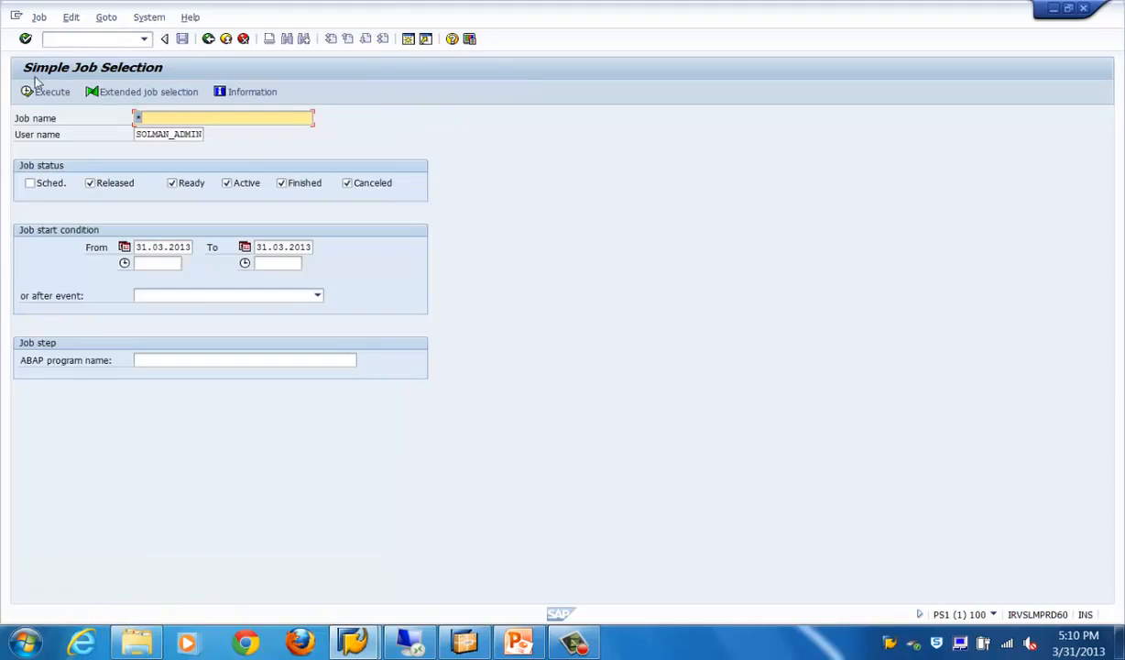
pyautogui.click(34, 90)
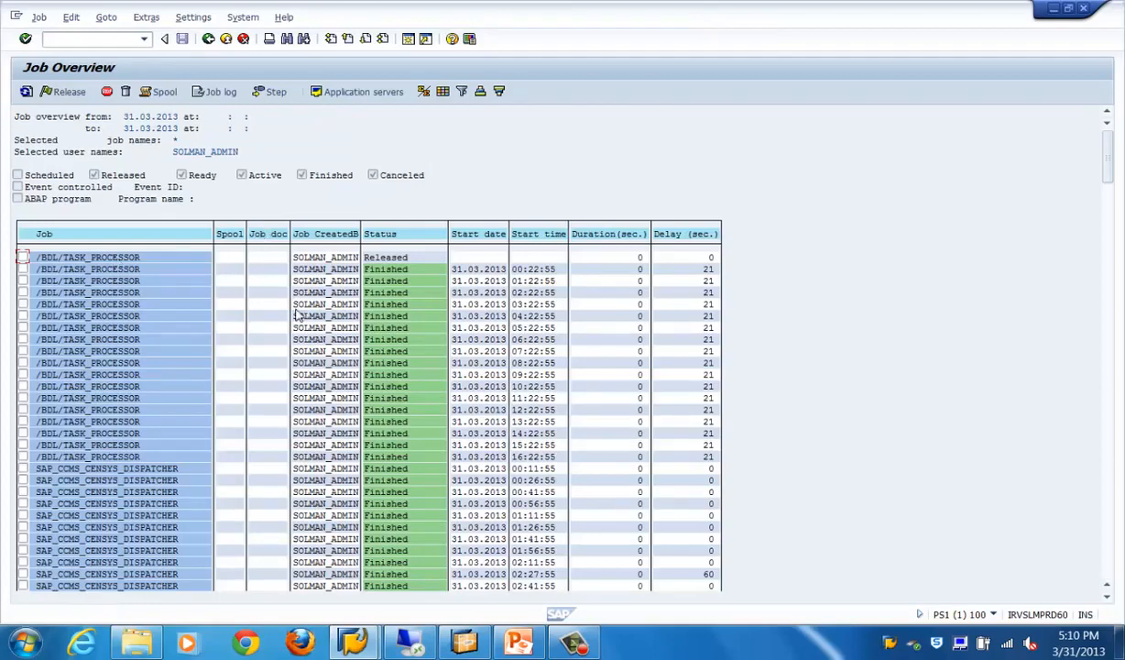
pyautogui.click(208, 39)
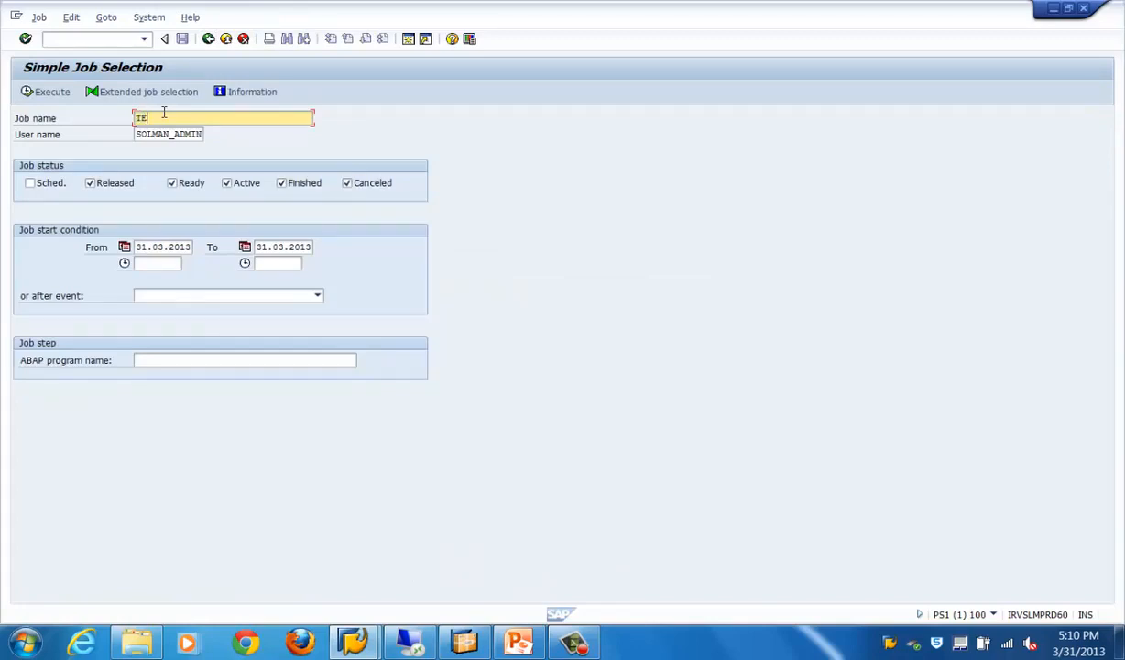
pyautogui.click(44, 94)
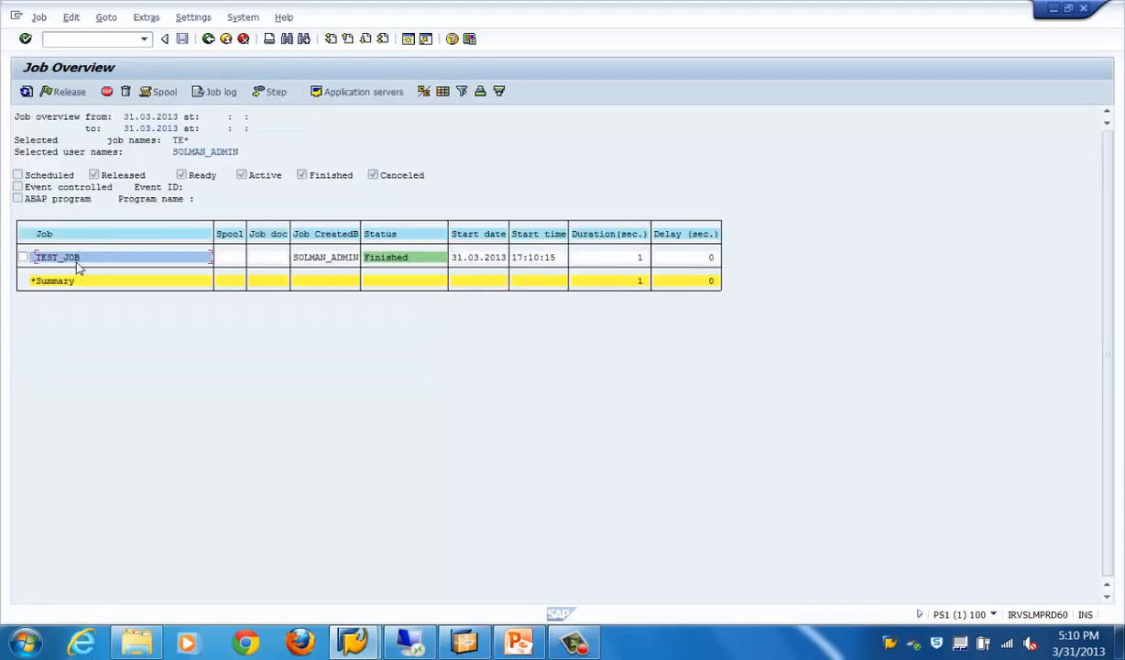
# Open the details of TEST_JOB and examine its spool list recipients and job log entries
pyautogui.doubleClick(77, 261)
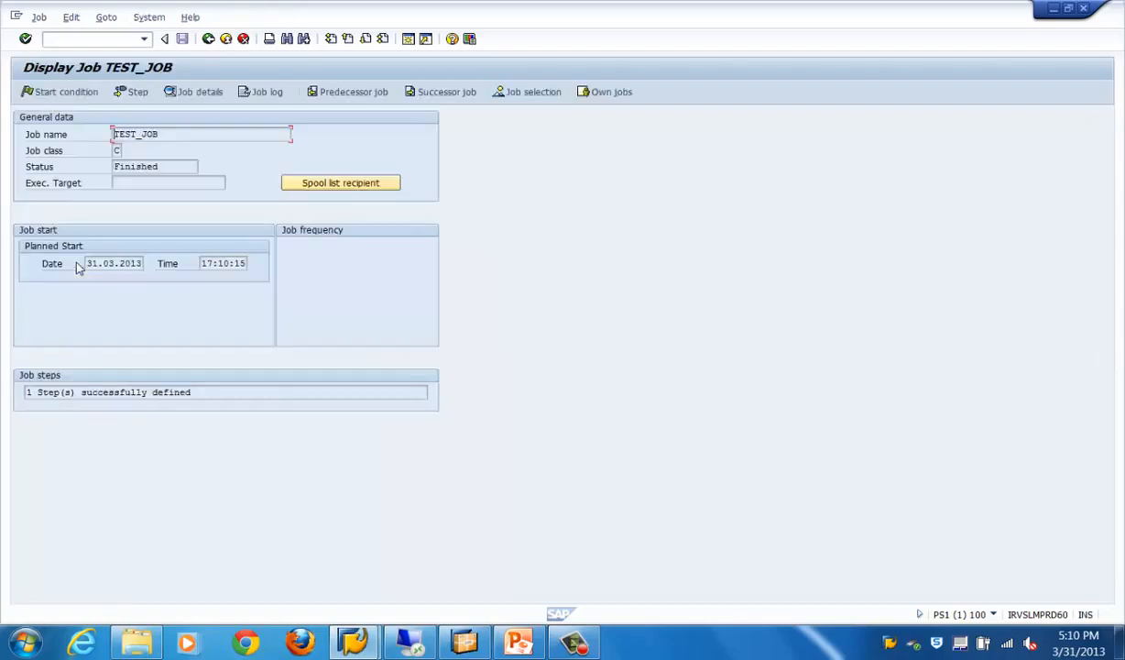
pyautogui.click(207, 39)
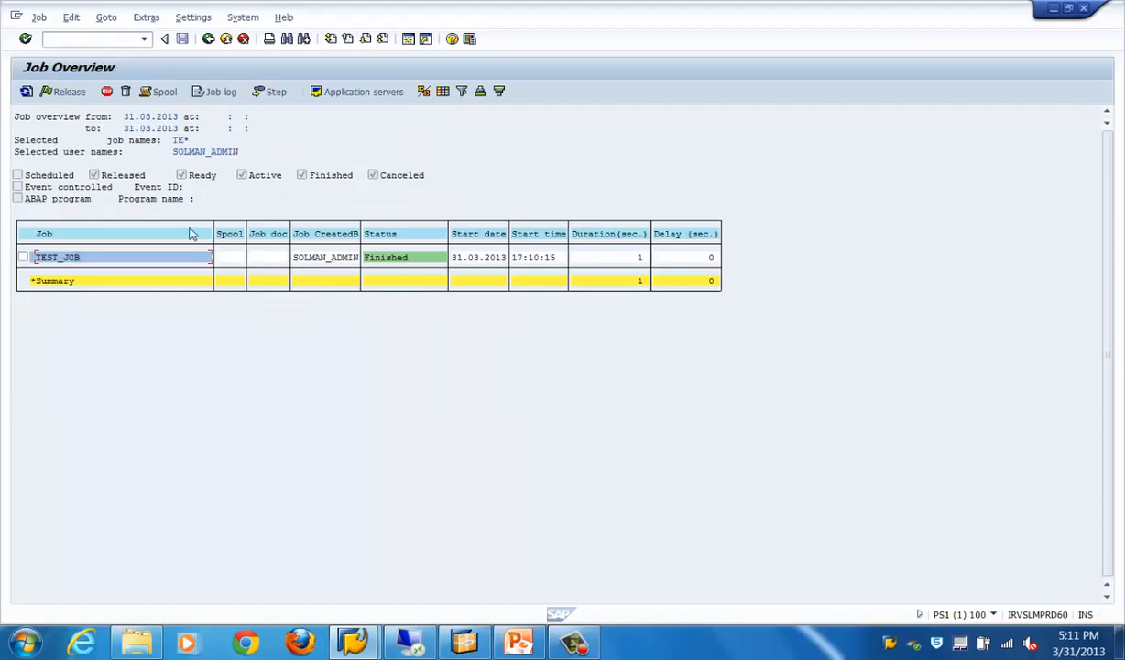
pyautogui.doubleClick(52, 261)
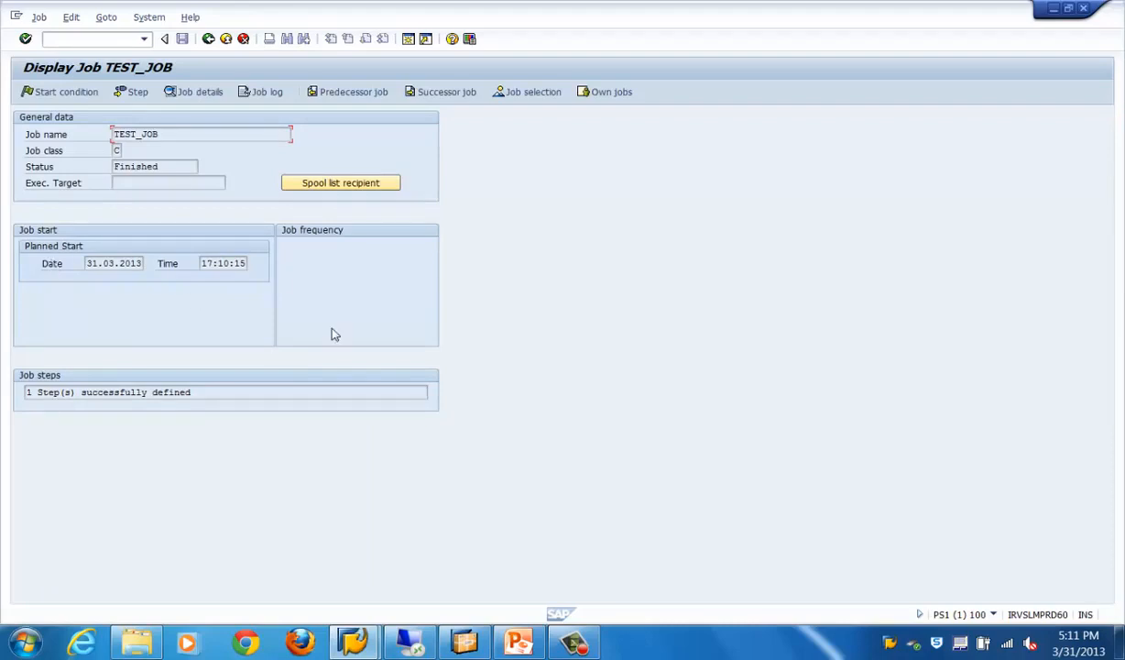
pyautogui.click(342, 183)
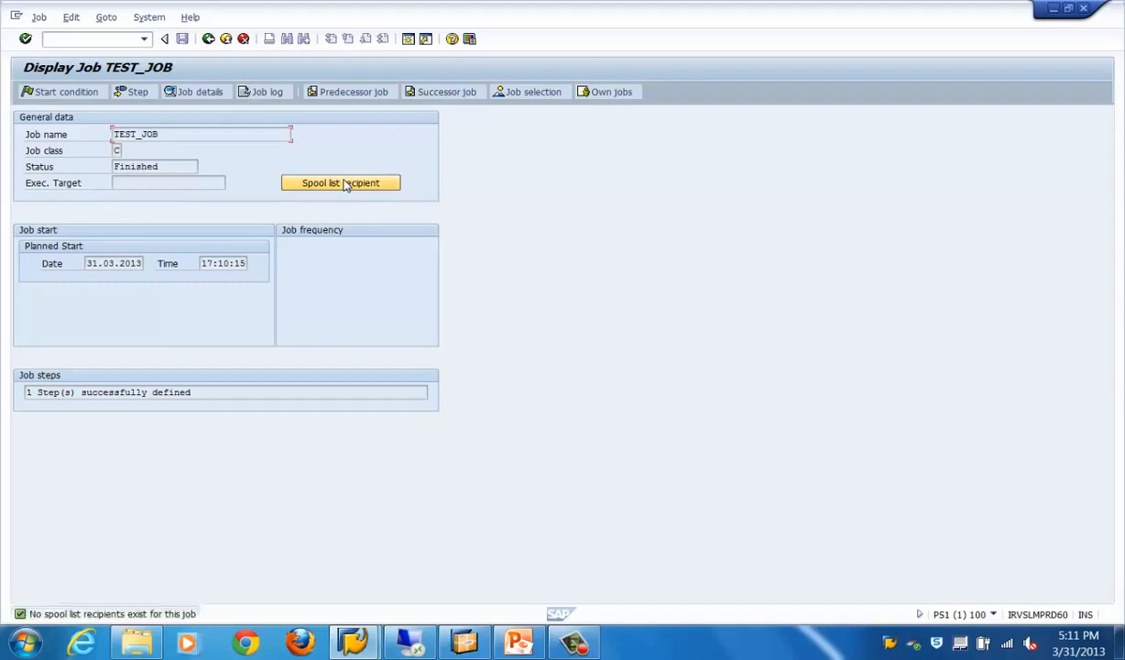
pyautogui.click(273, 96)
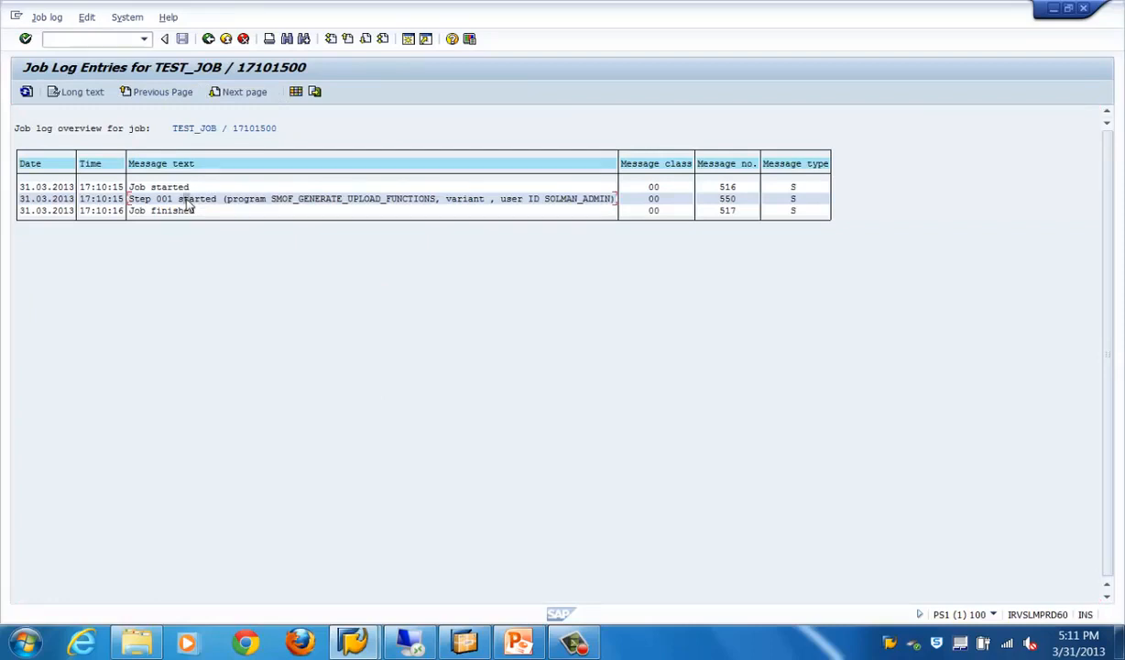
pyautogui.click(209, 38)
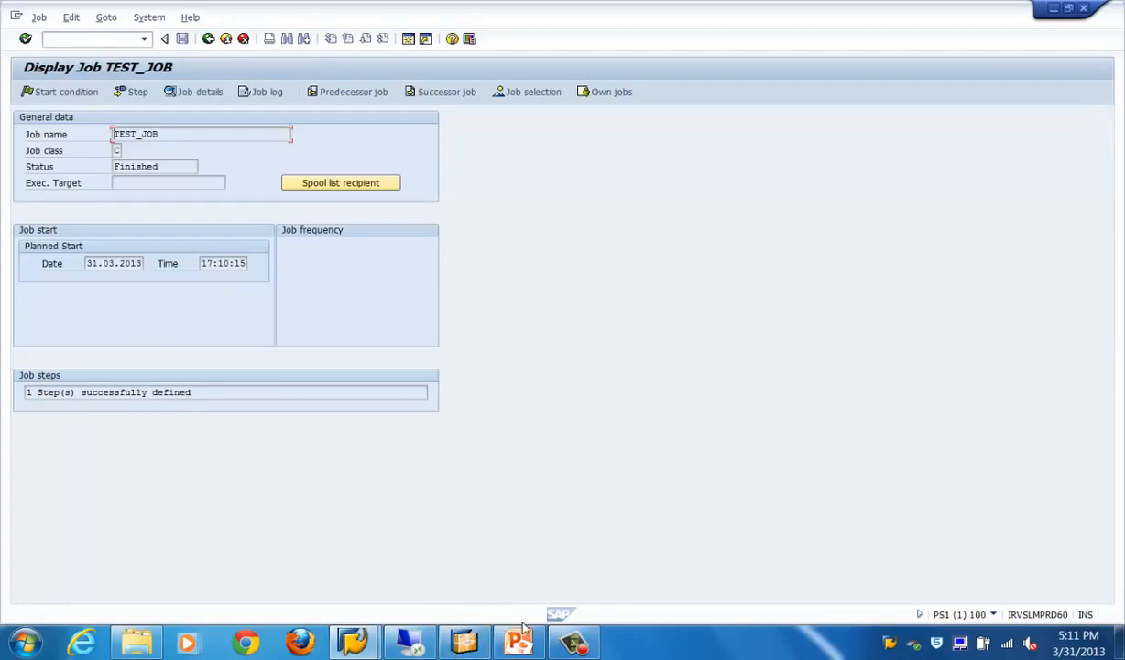
pyautogui.click(572, 641)
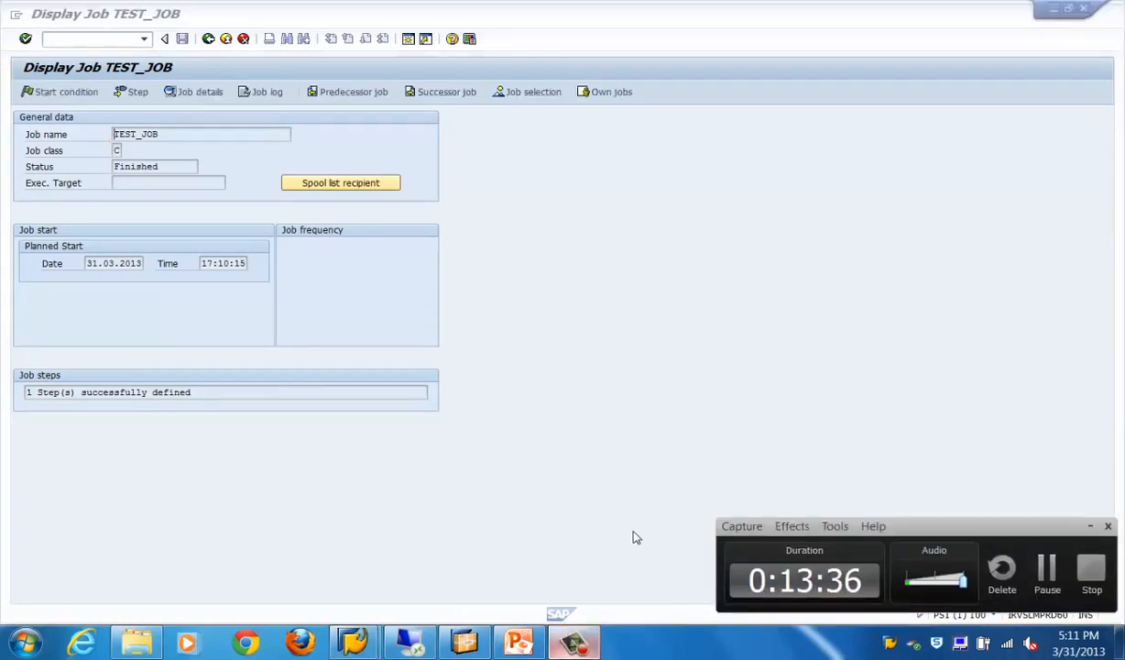